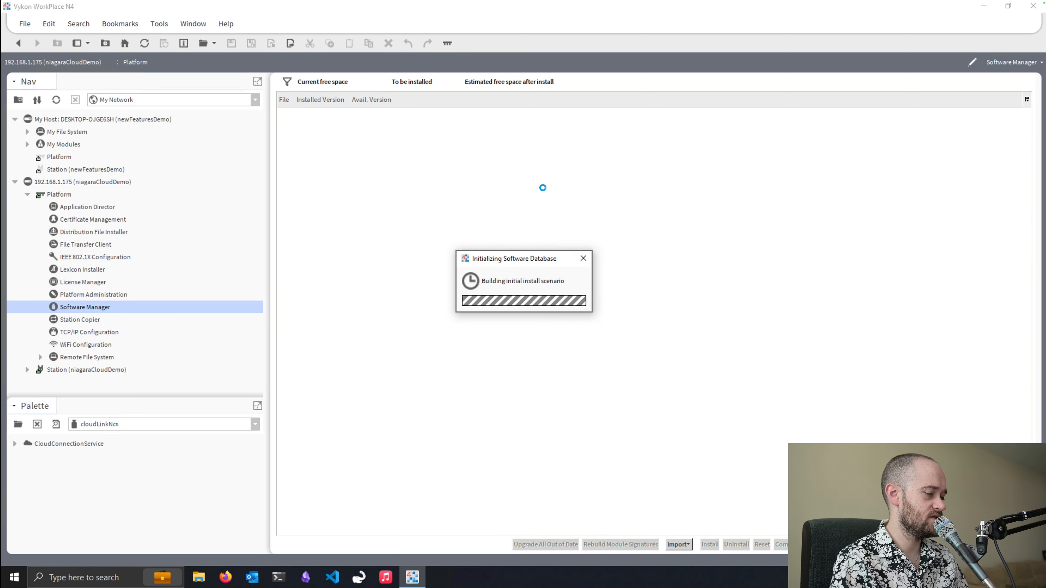
# Install and commit the six cloudLink 4.10.7.42 modules, cloudLink-rt through cloudLinkNcs-rt, on the JACE
pyautogui.scroll(-9, 387, 260)
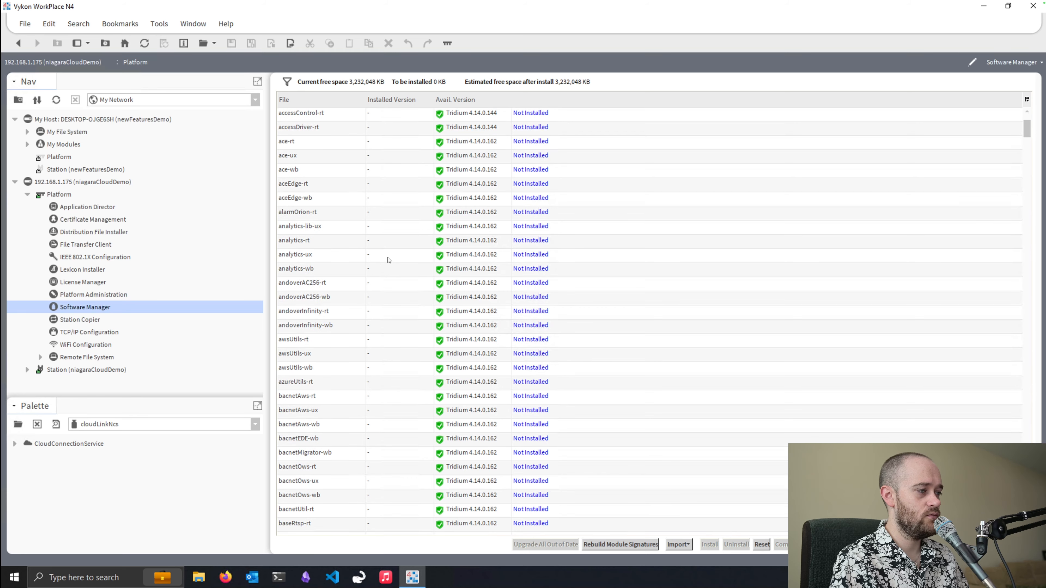
pyautogui.scroll(-3, 389, 260)
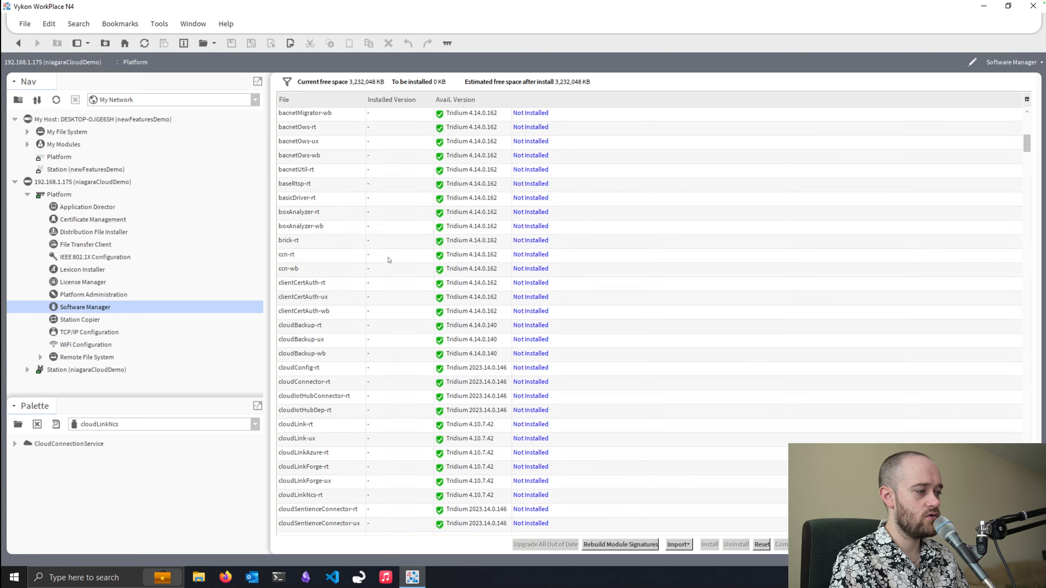
pyautogui.click(340, 357)
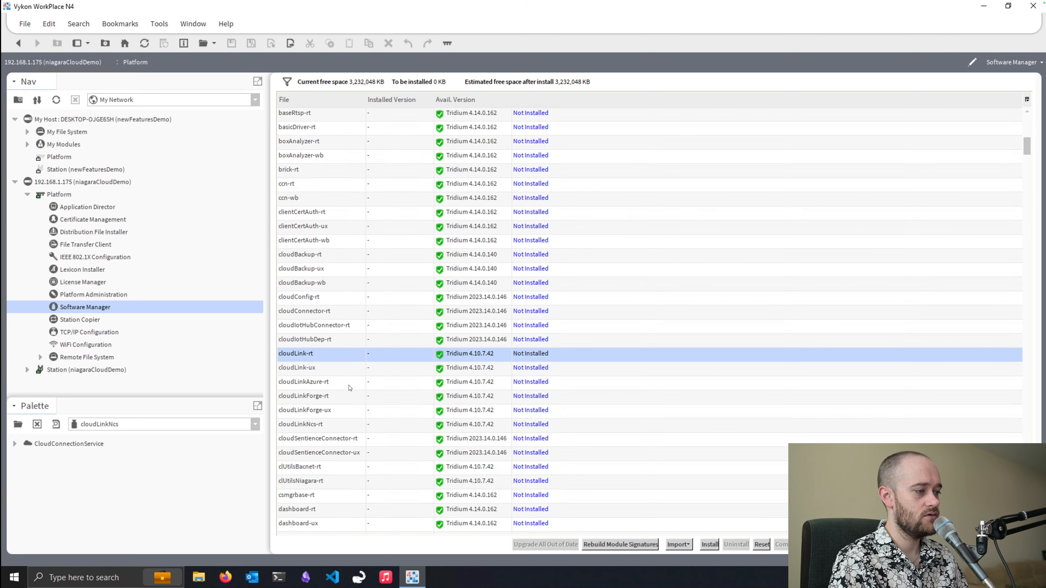
pyautogui.scroll(-1, 349, 387)
pyautogui.keyDown('shift'); pyautogui.click(323, 412); pyautogui.keyUp('shift')
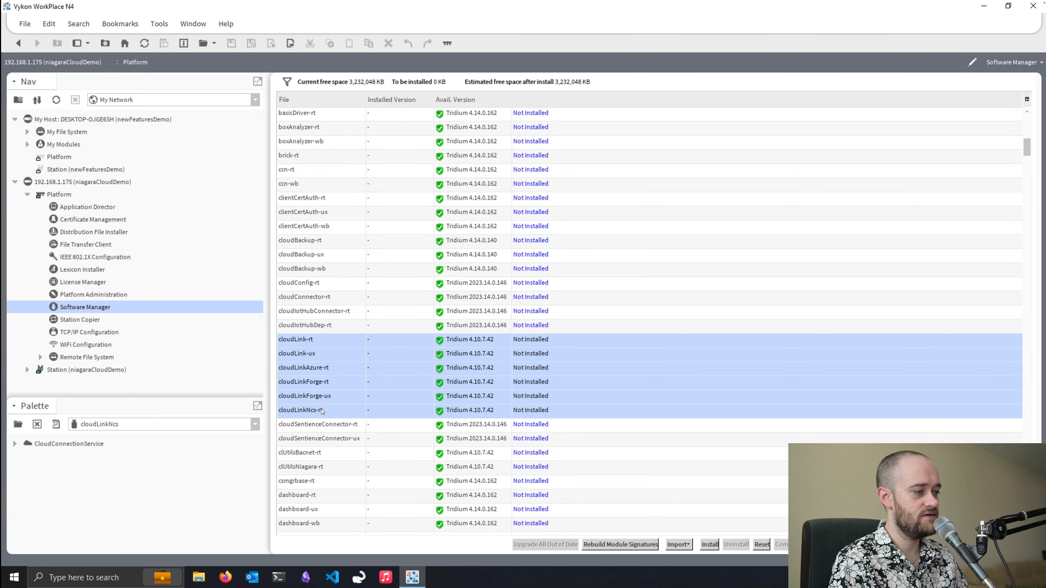
pyautogui.click(709, 545)
pyautogui.click(780, 544)
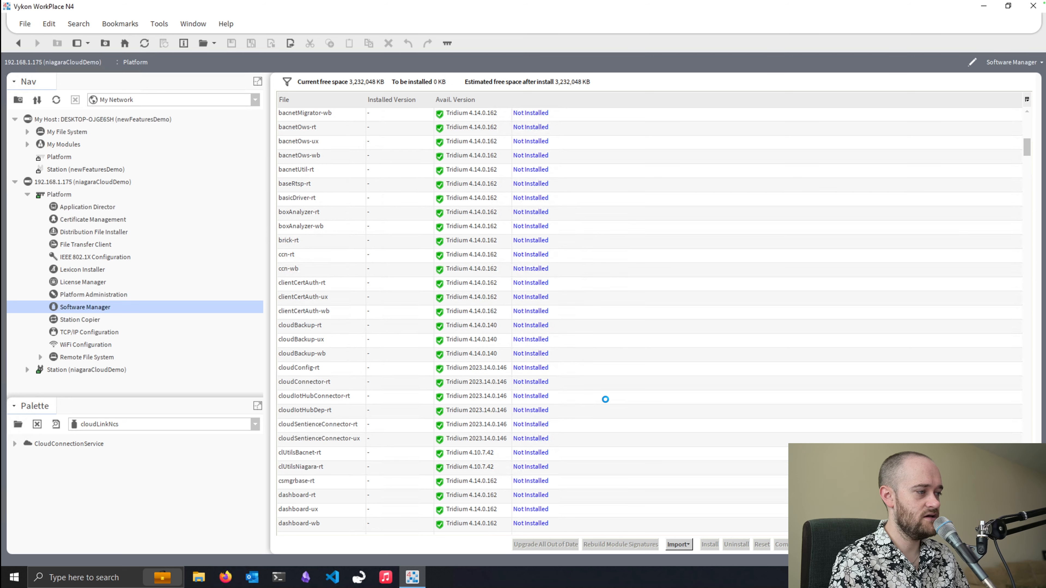
# Open the JACE's Application Director from the Nav tree
pyautogui.scroll(-2, 576, 397)
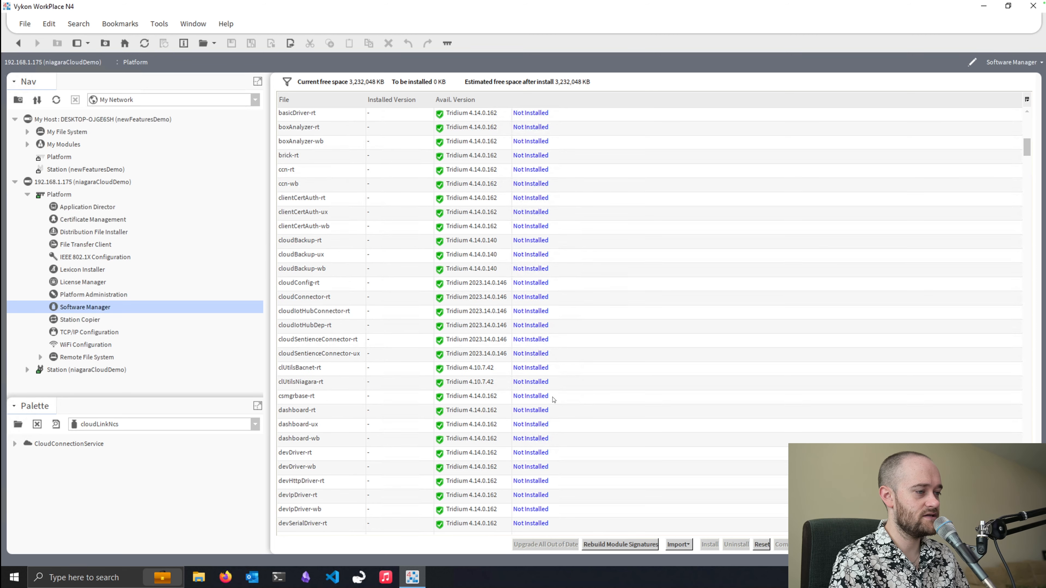
pyautogui.scroll(6, 489, 395)
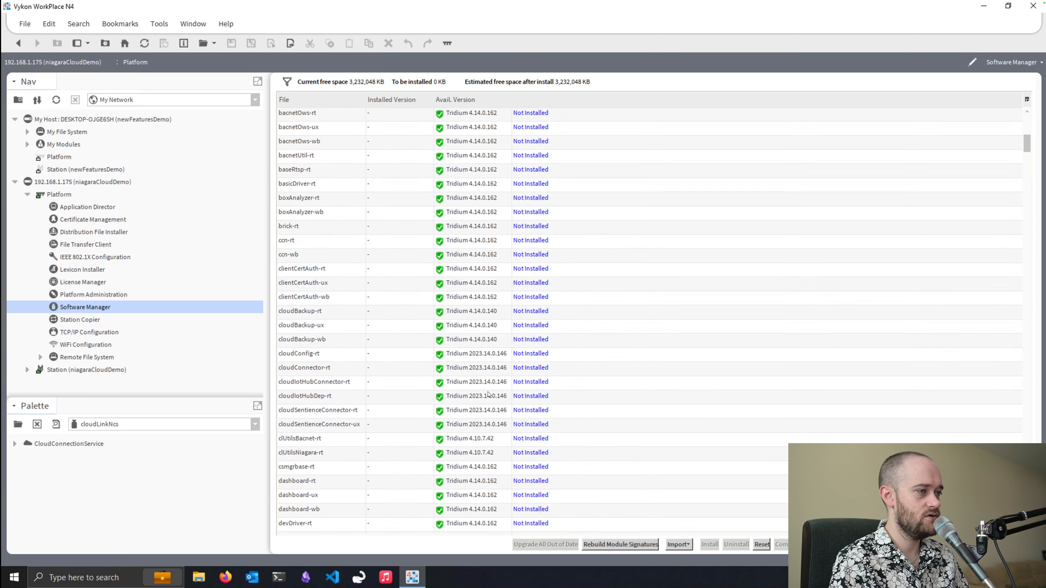
pyautogui.click(90, 208)
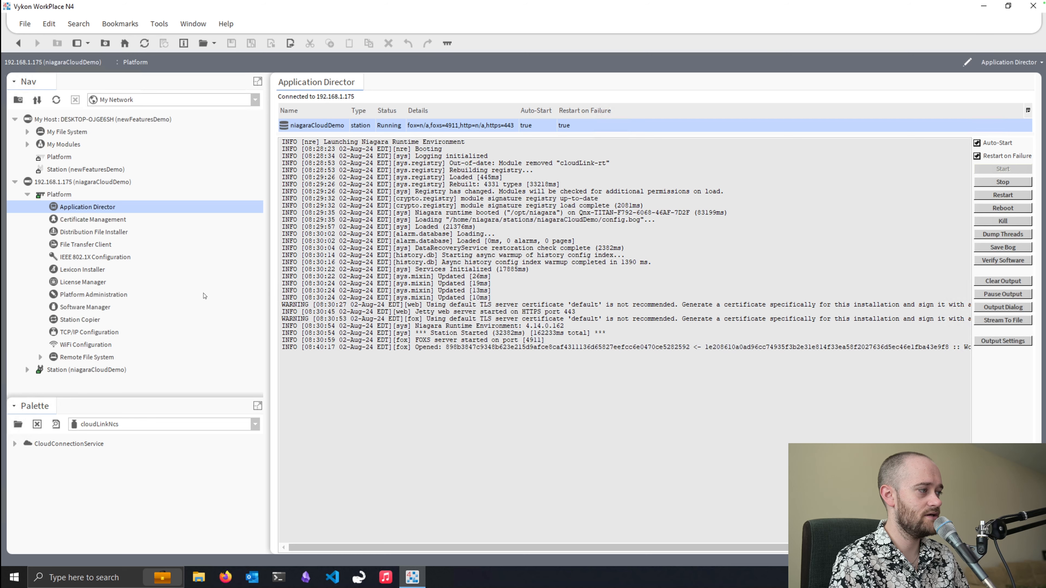
# In Platform Administration, set the JACE's date/time from the local computer clock and save it
pyautogui.doubleClick(88, 295)
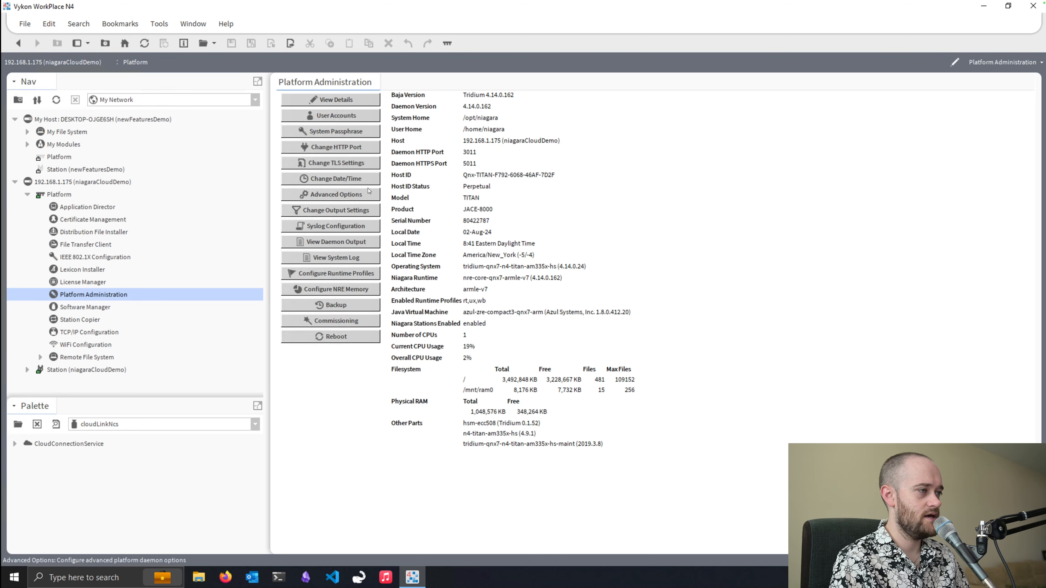
pyautogui.click(359, 180)
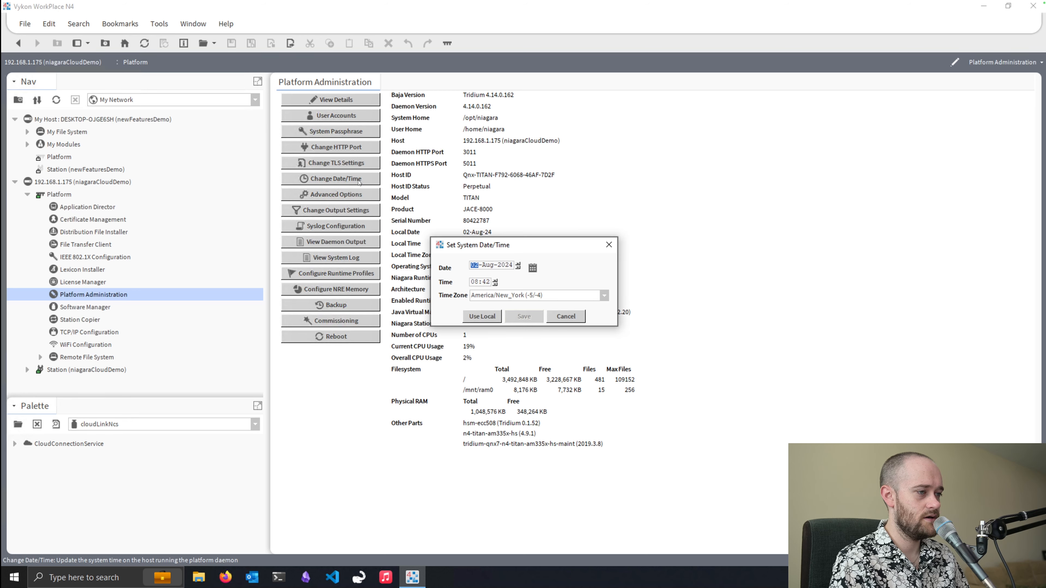
pyautogui.click(480, 317)
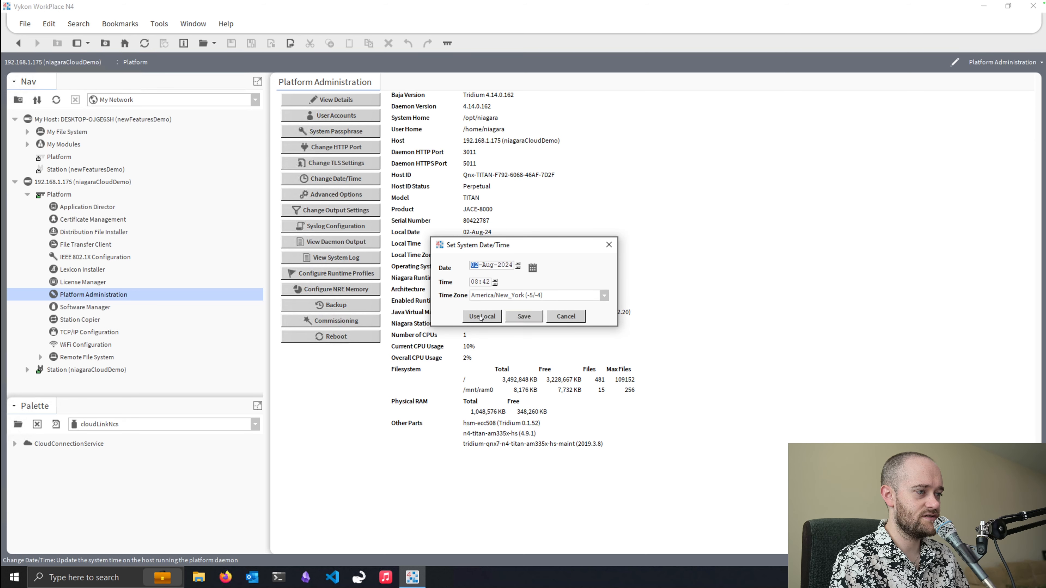
pyautogui.click(520, 317)
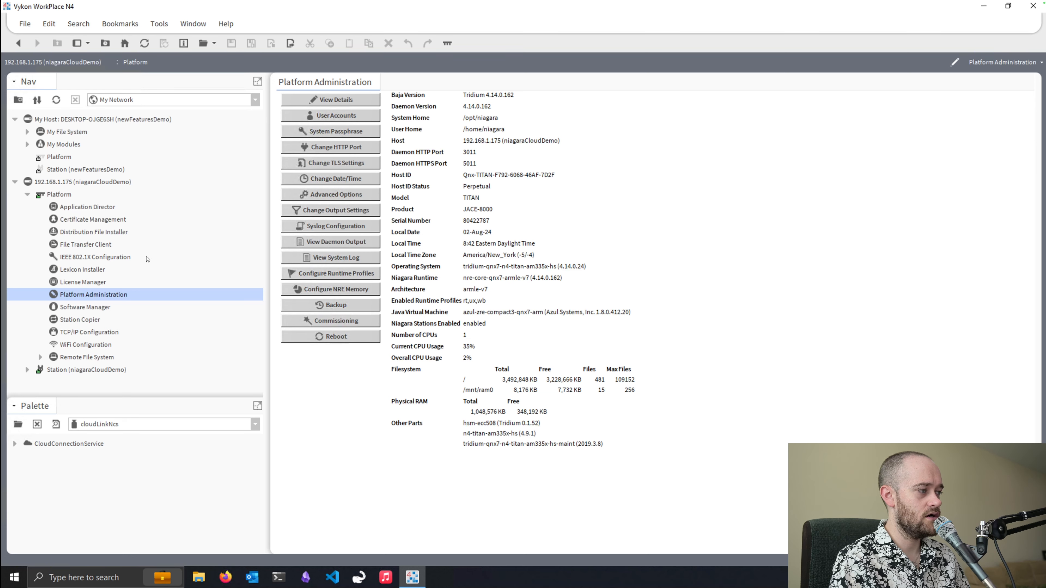
# Open NtpPlatformServiceQnx under the station's Config > Services > PlatformServices
pyautogui.click(28, 194)
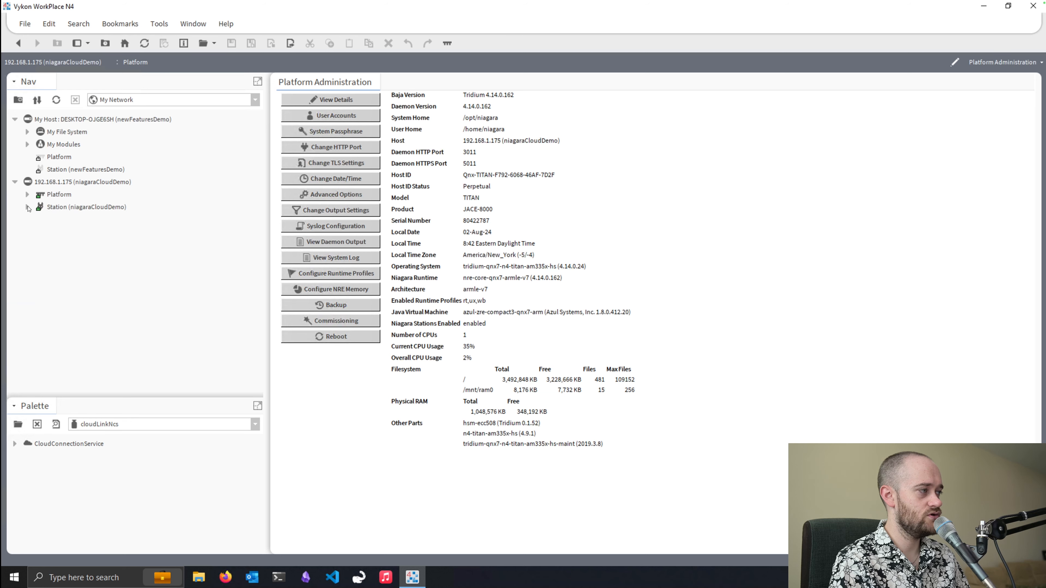
pyautogui.click(27, 207)
pyautogui.click(40, 232)
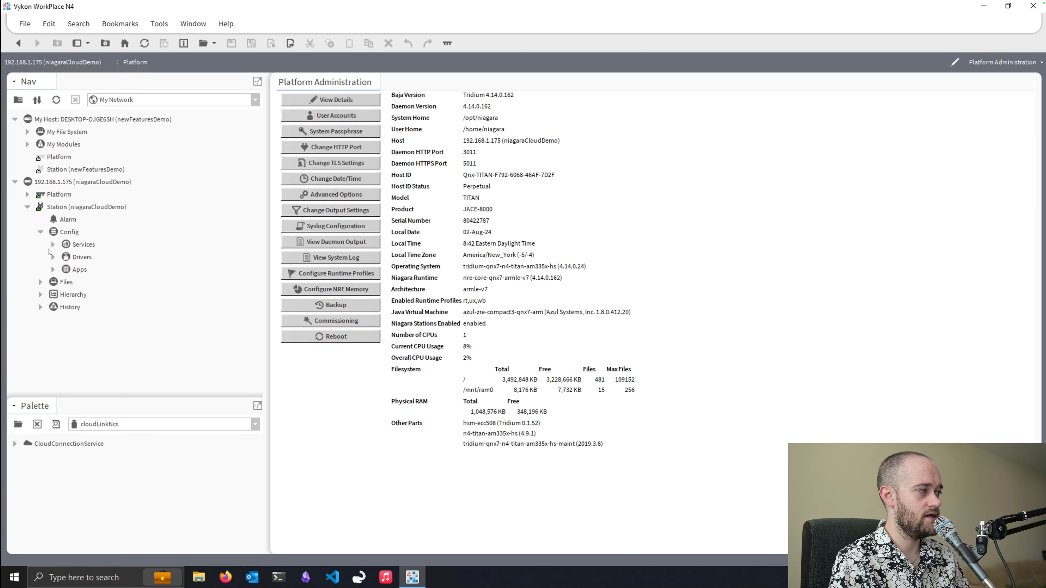
pyautogui.click(53, 244)
pyautogui.scroll(-2, 71, 270)
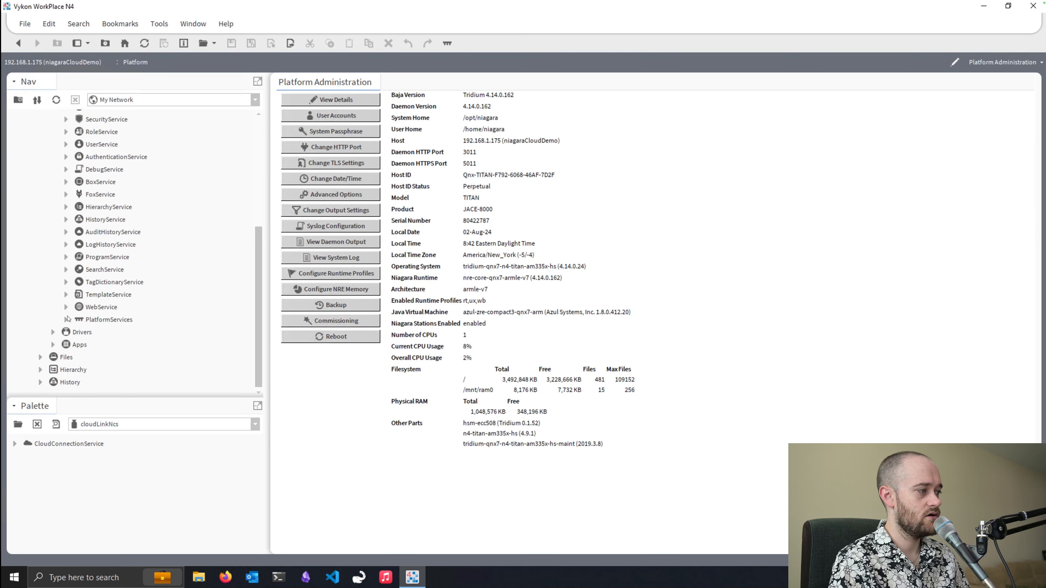
pyautogui.click(66, 319)
pyautogui.scroll(-2, 72, 325)
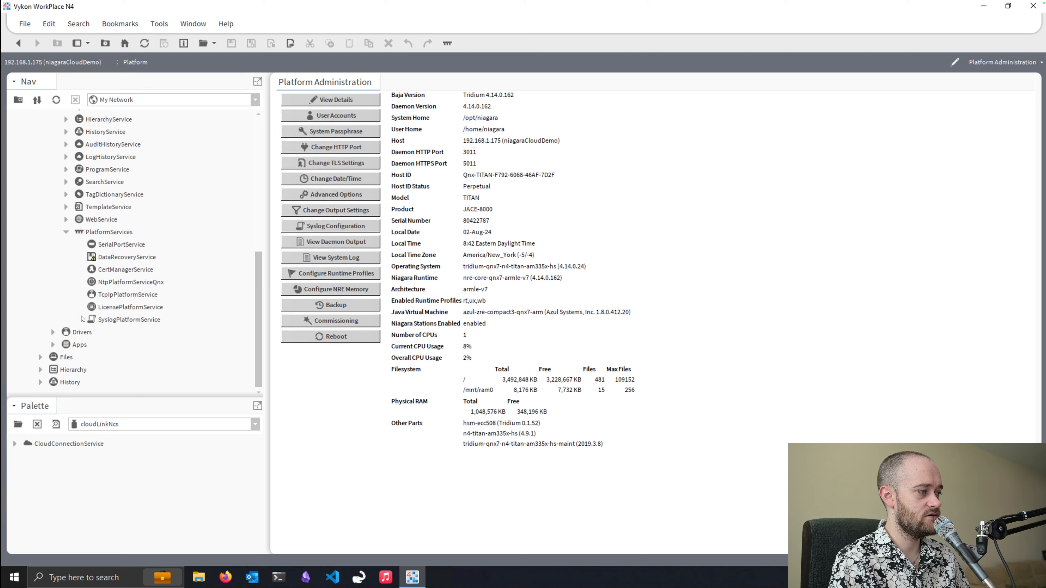
pyautogui.doubleClick(116, 285)
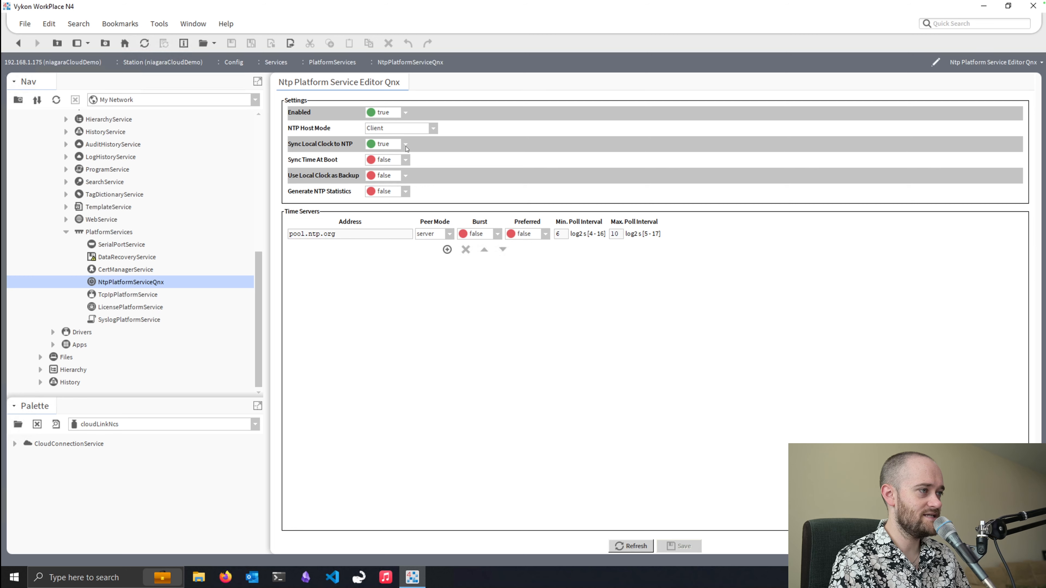
# Keep Client as the NTP host mode, check the pool.ntp.org server, then collapse PlatformServices and expand Platform
pyautogui.click(419, 128)
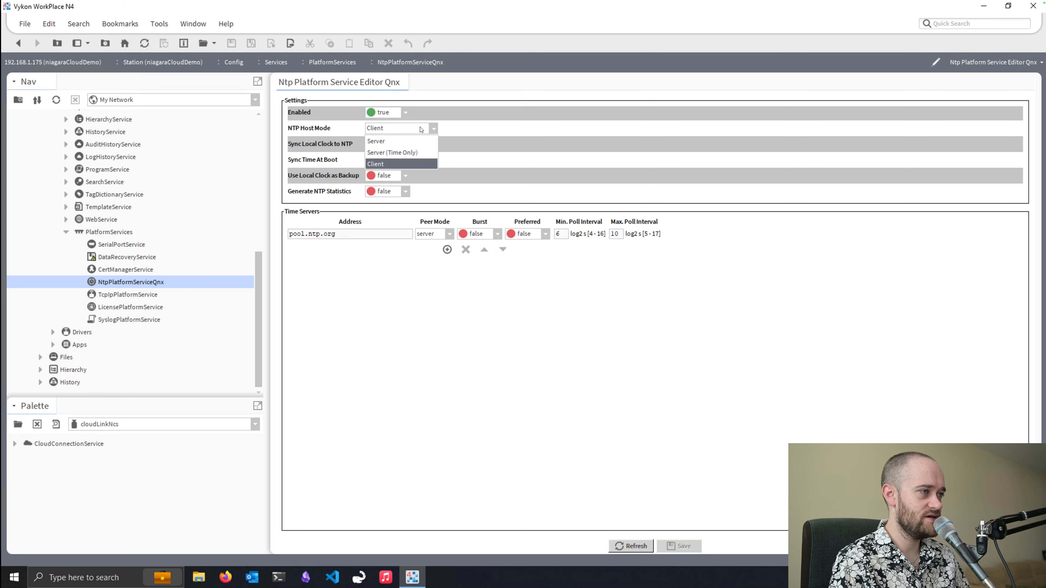
pyautogui.click(420, 131)
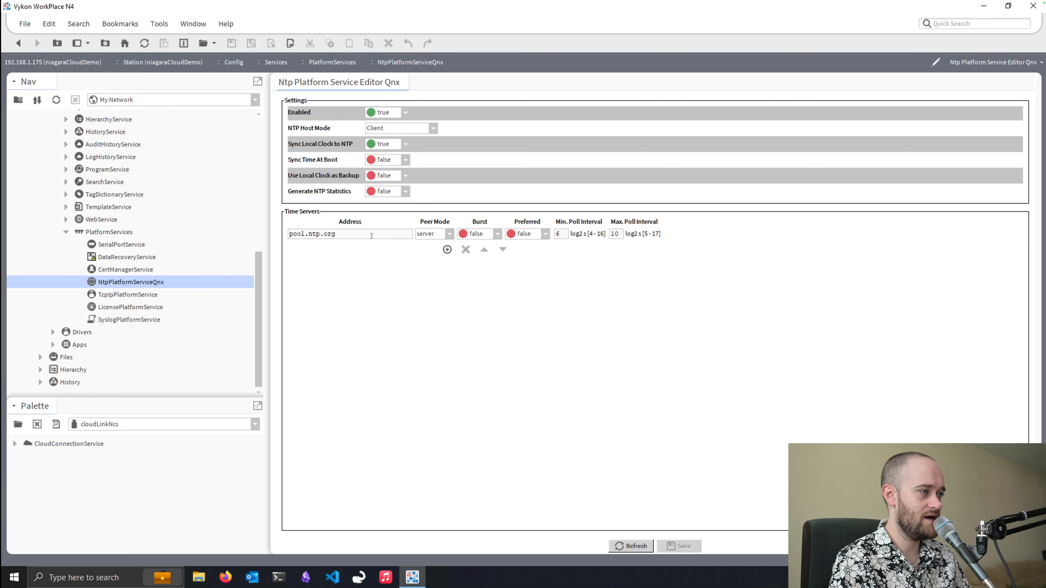
pyautogui.click(352, 236)
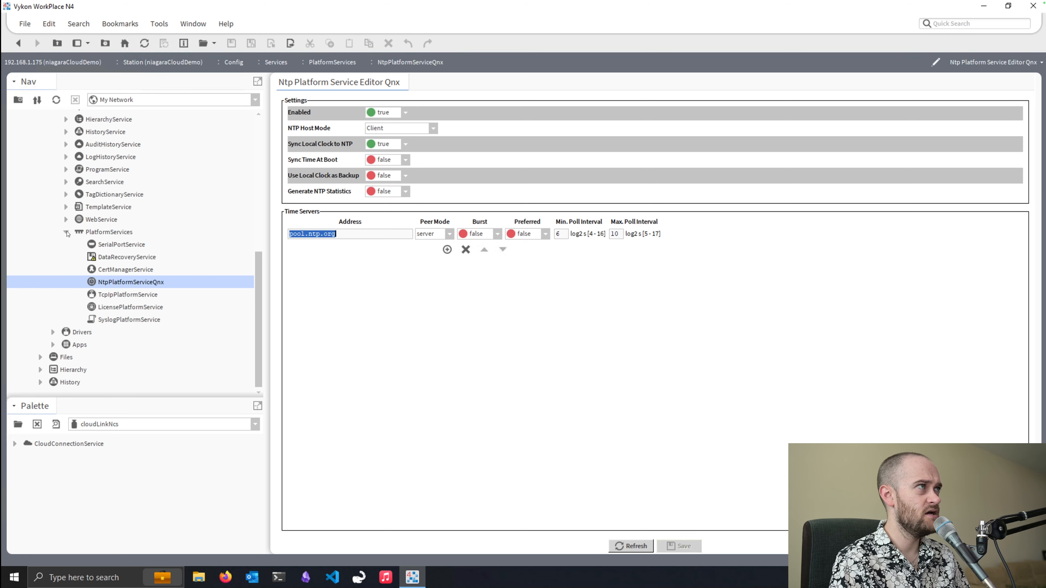
pyautogui.click(67, 234)
pyautogui.scroll(7, 78, 270)
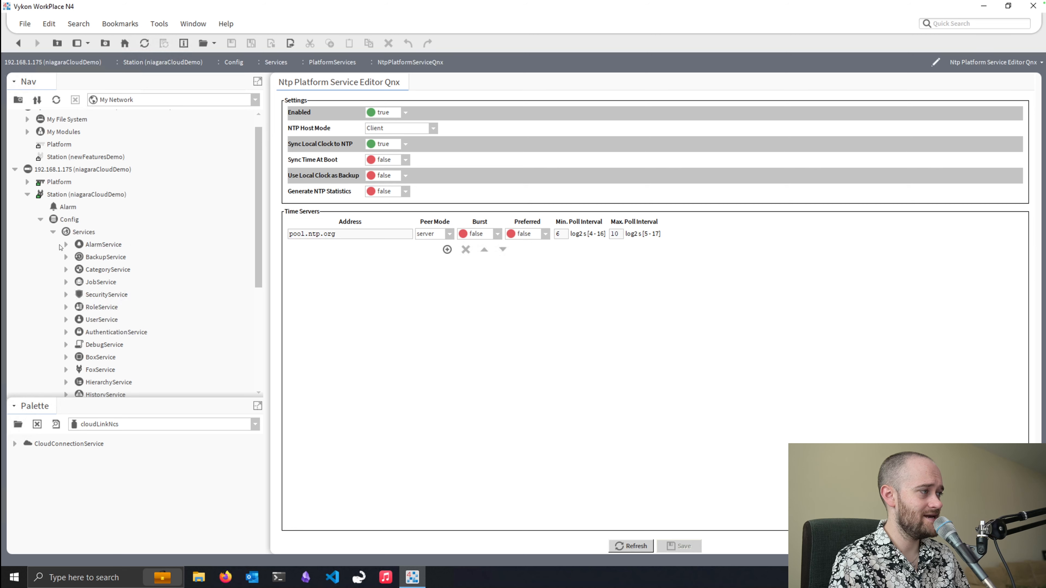
pyautogui.click(27, 183)
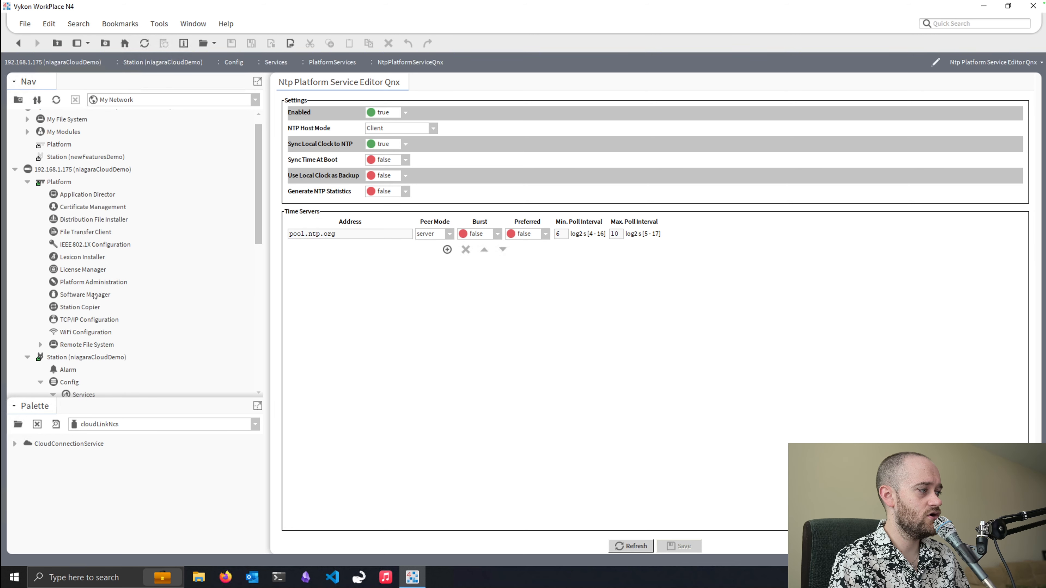
# Add DNSv4 servers 8.8.8.8 and 8.8.4.4 in TCP/IP Configuration, save, and confirm the JACE reboot
pyautogui.doubleClick(88, 321)
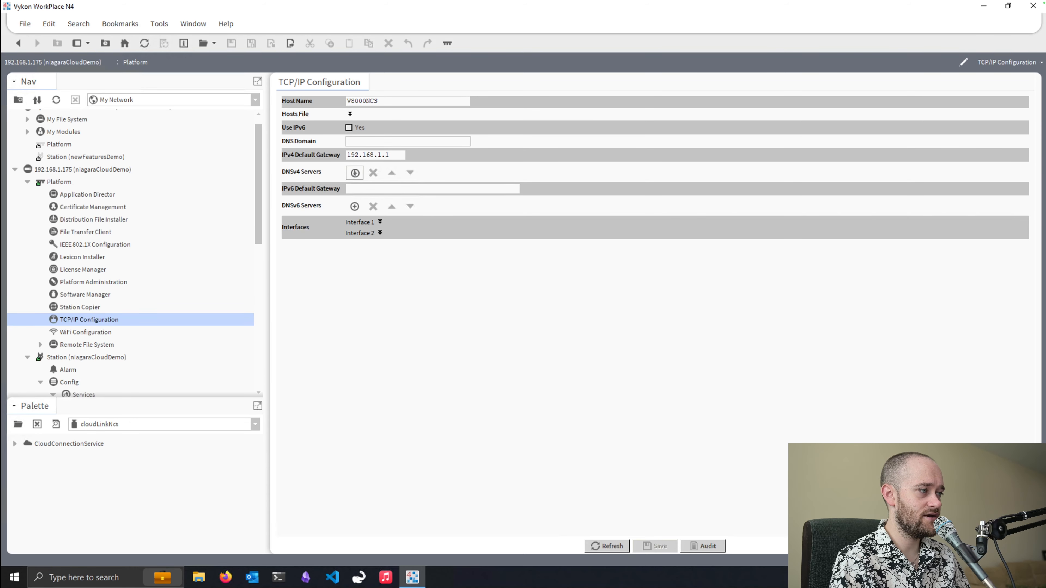
pyautogui.click(355, 172)
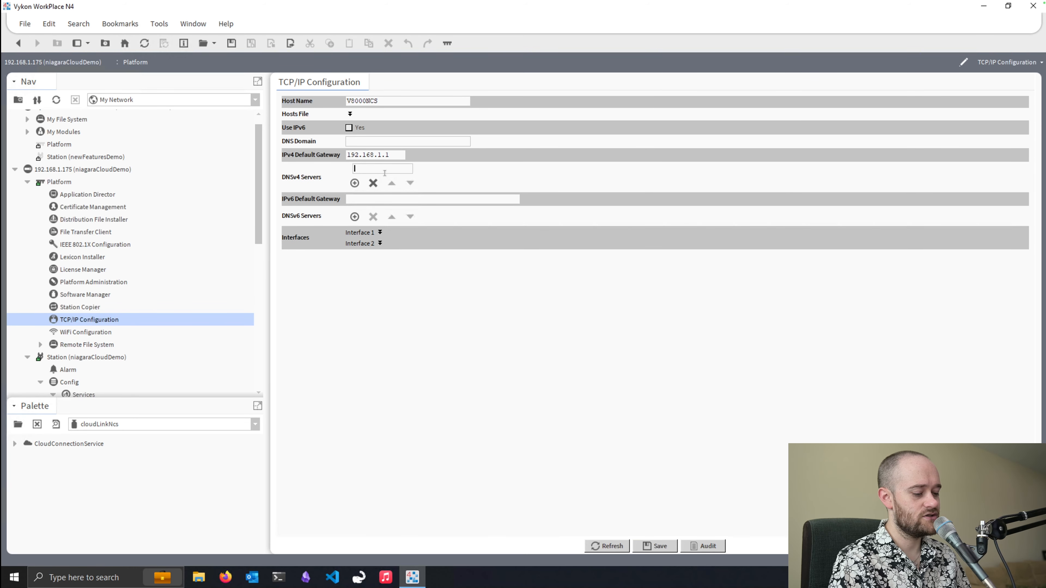
pyautogui.write('8')
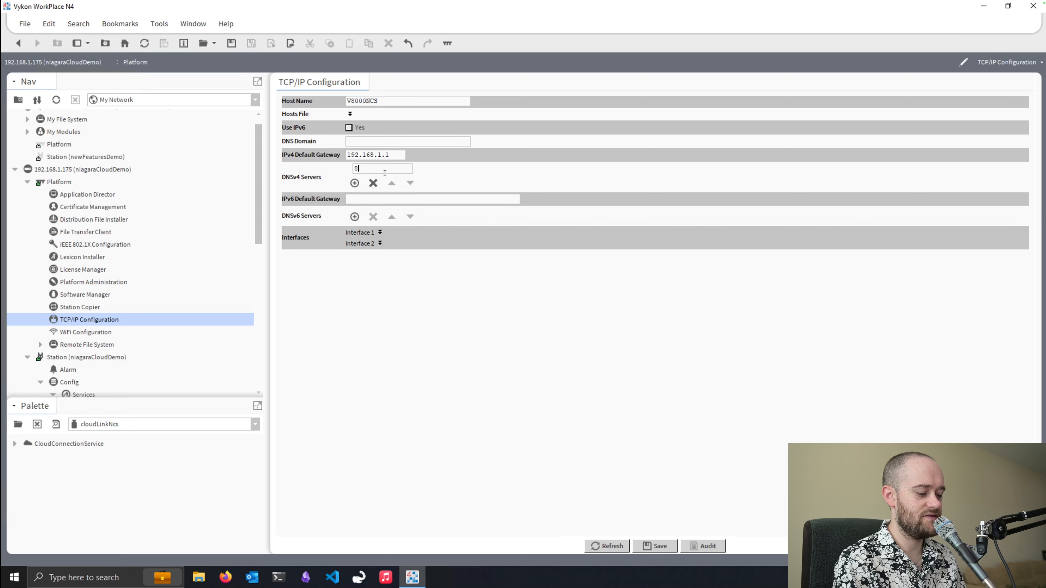
pyautogui.write('.8.8.8')
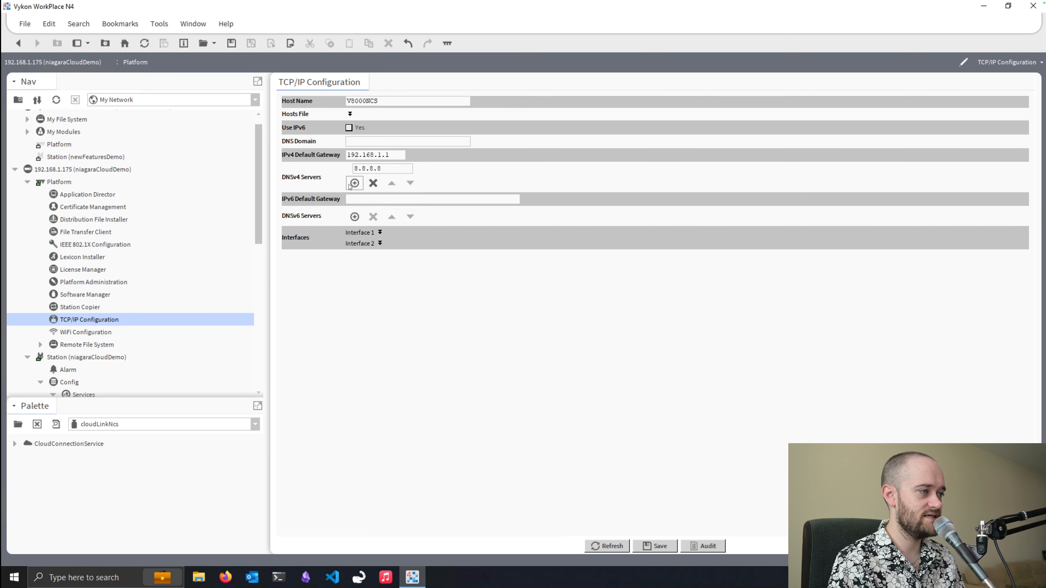
pyautogui.click(350, 186)
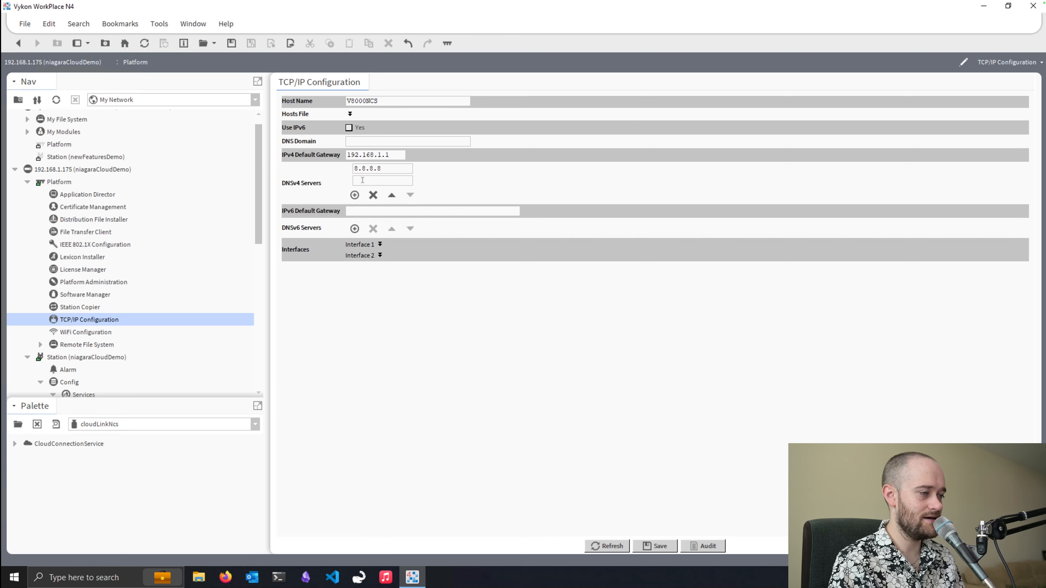
pyautogui.write('8.8.43')
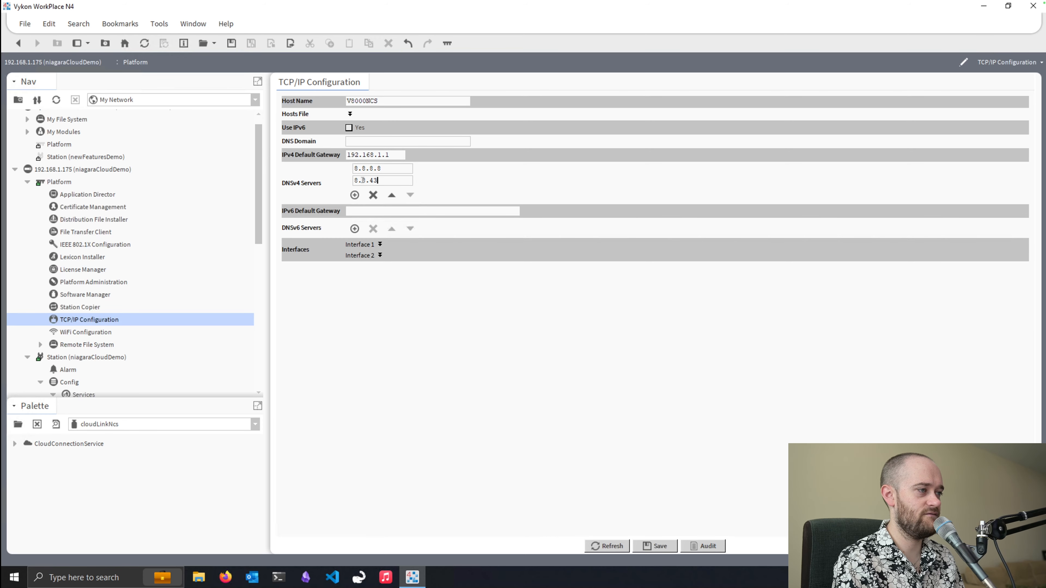
pyautogui.press('BackSpace')
pyautogui.write('.4')
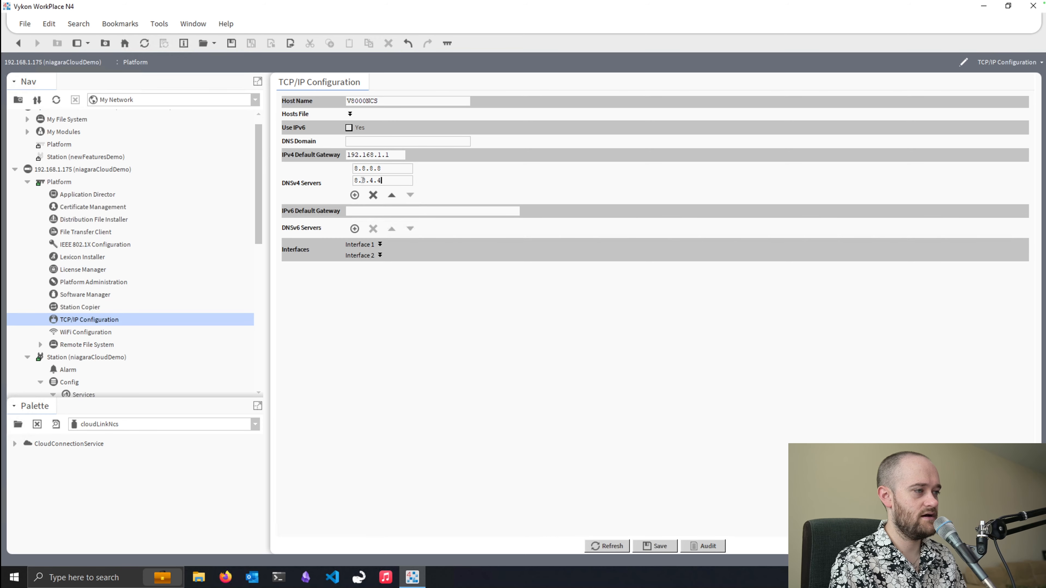
pyautogui.click(648, 545)
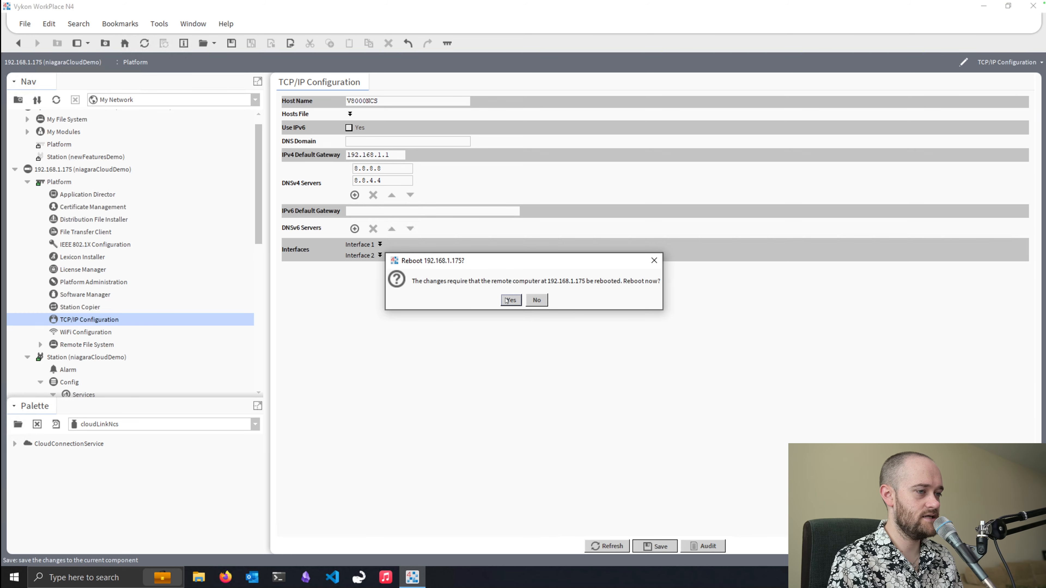
pyautogui.click(508, 301)
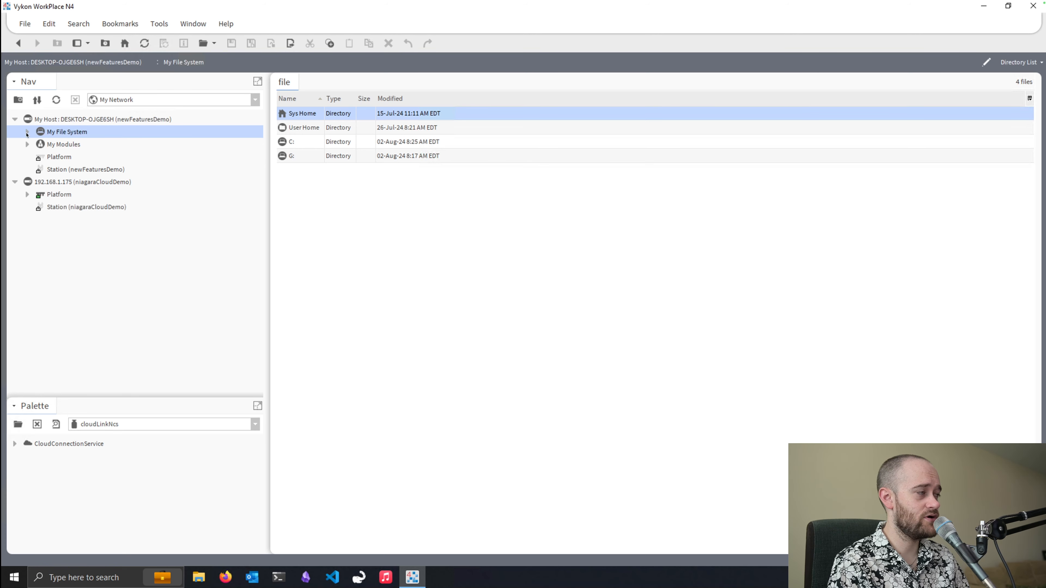
# Open Sys Home/defaults/system.properties for editing
pyautogui.click(27, 133)
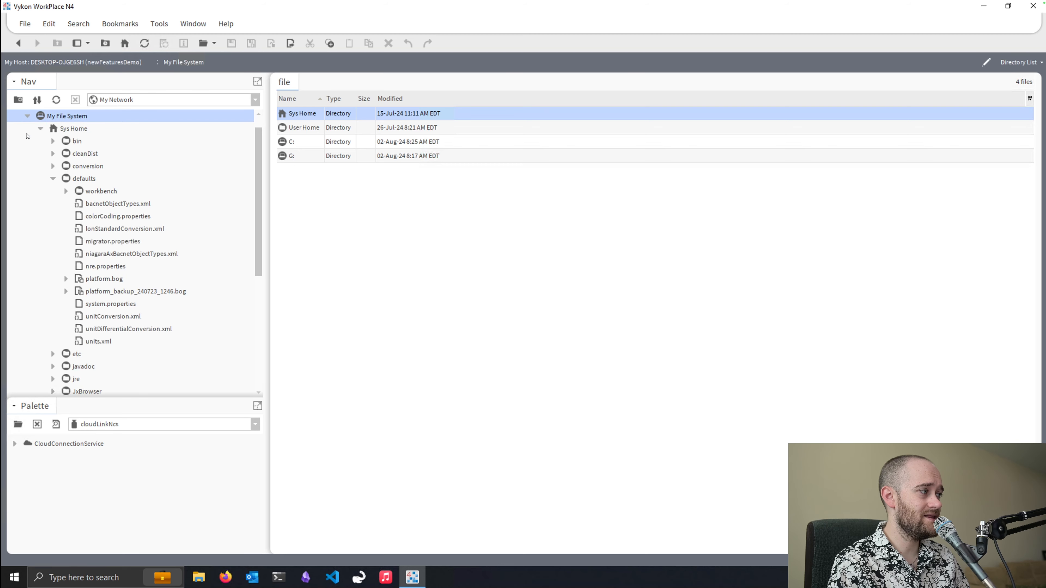
pyautogui.click(53, 180)
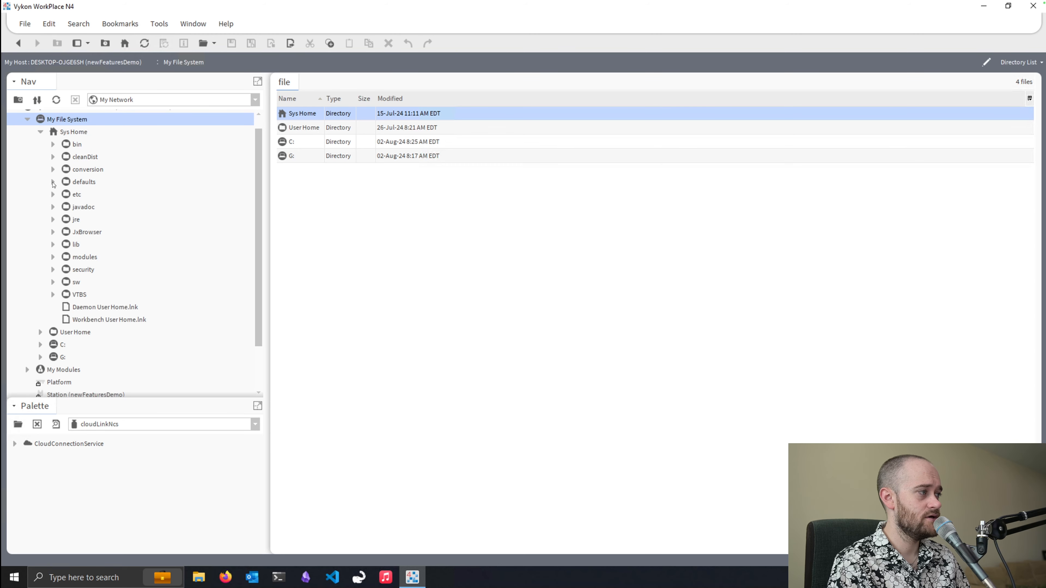
pyautogui.scroll(1, 40, 156)
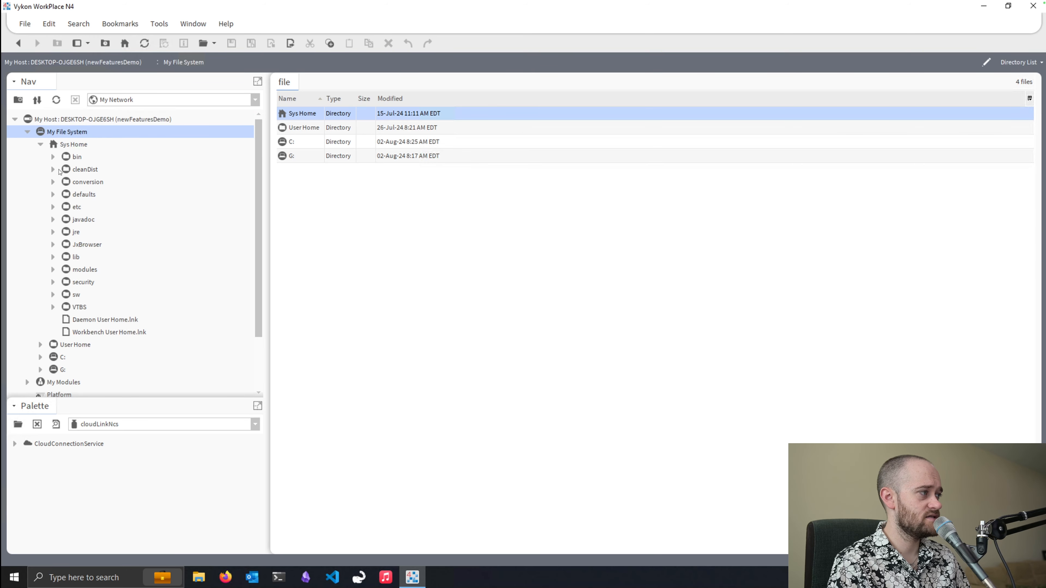
pyautogui.click(54, 195)
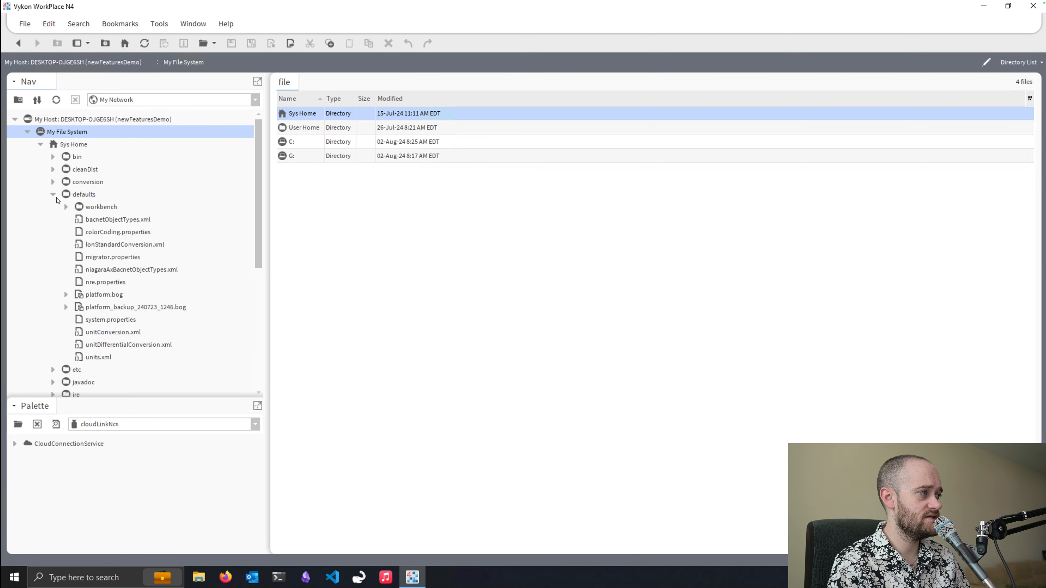
pyautogui.doubleClick(108, 323)
# Search for 'whitel' and remove the comment marker from the urlWhitelist line 368
pyautogui.click(425, 273)
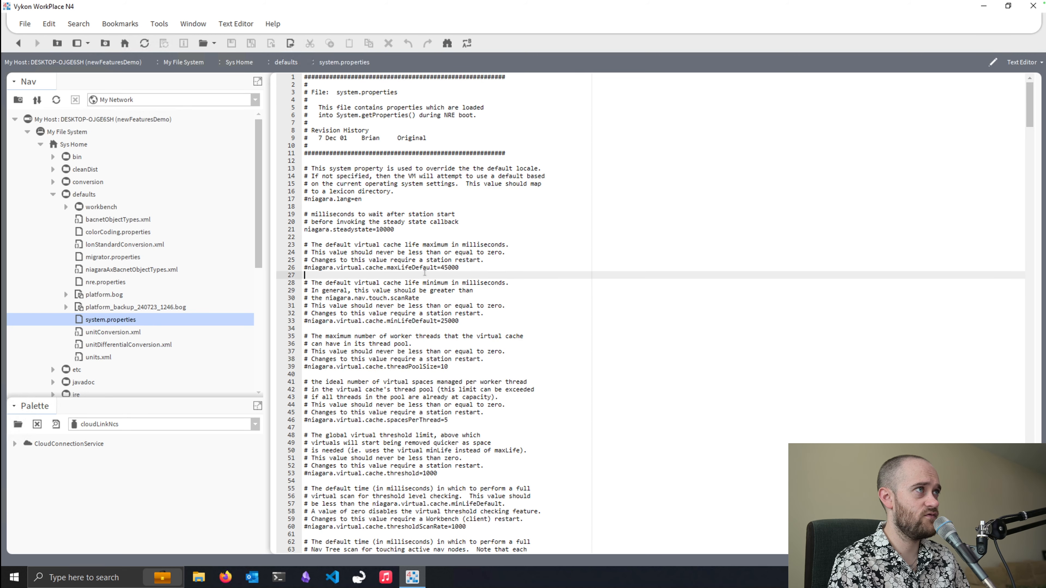
pyautogui.hotkey('ctrl', 'f')
pyautogui.write('allow')
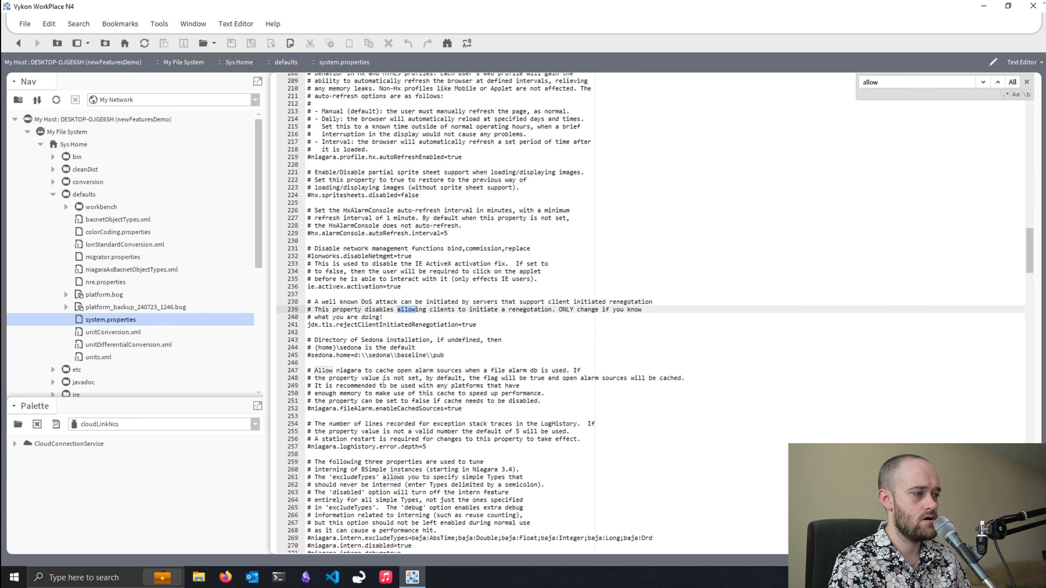
pyautogui.press('BackSpace')
pyautogui.press('BackSpace')
pyautogui.press('BackSpace')
pyautogui.press('BackSpace')
pyautogui.press('BackSpace')
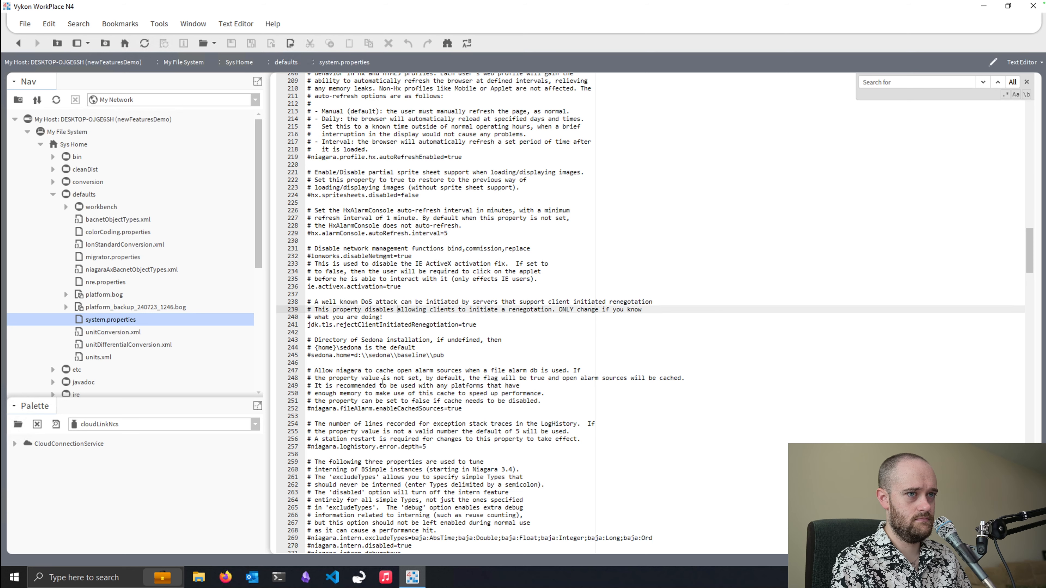
pyautogui.write('whiteli')
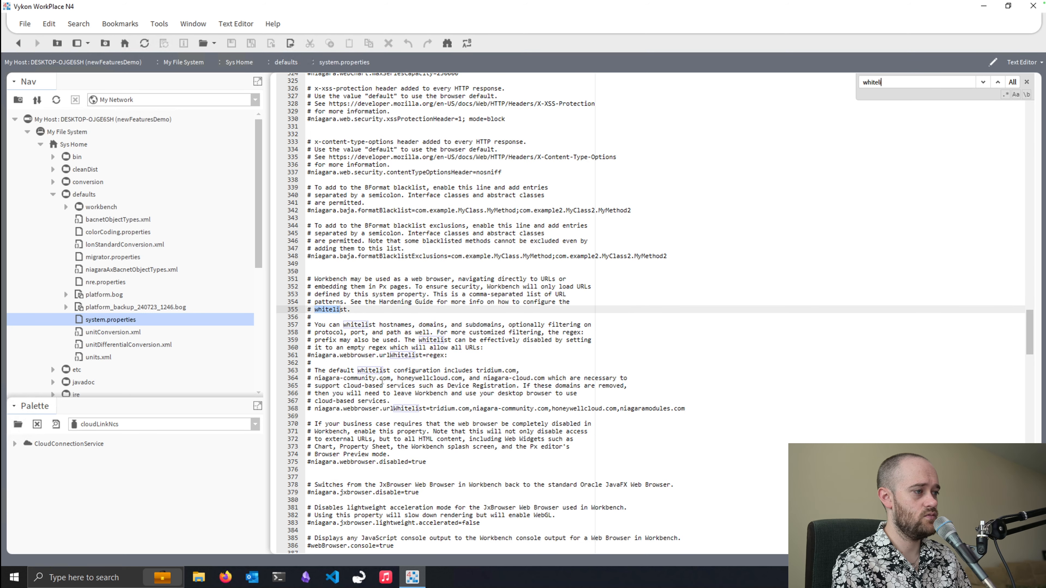
pyautogui.click(410, 401)
pyautogui.click(411, 409)
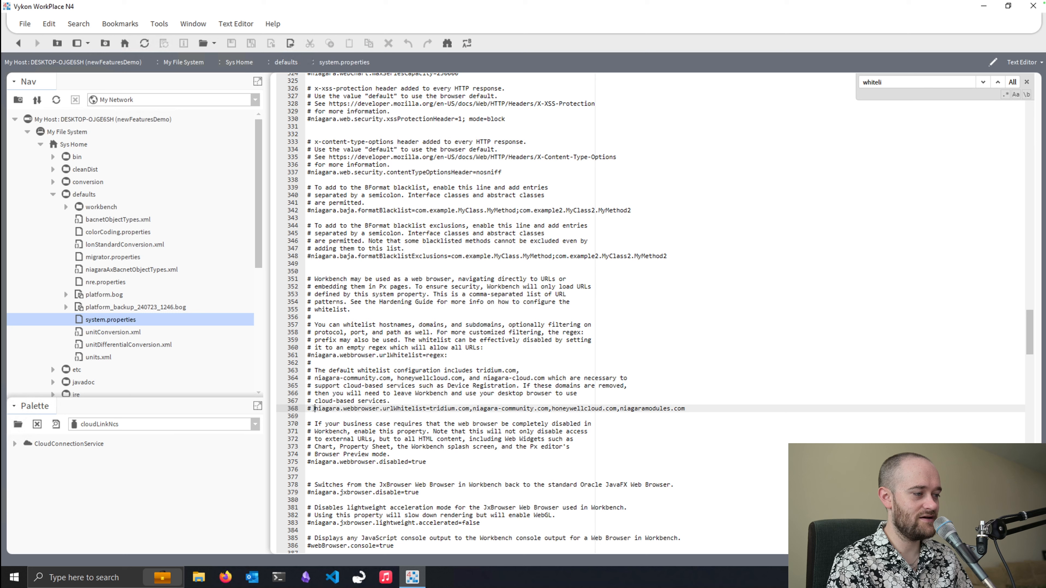
pyautogui.moveTo(314, 409); pyautogui.dragTo(310, 409)
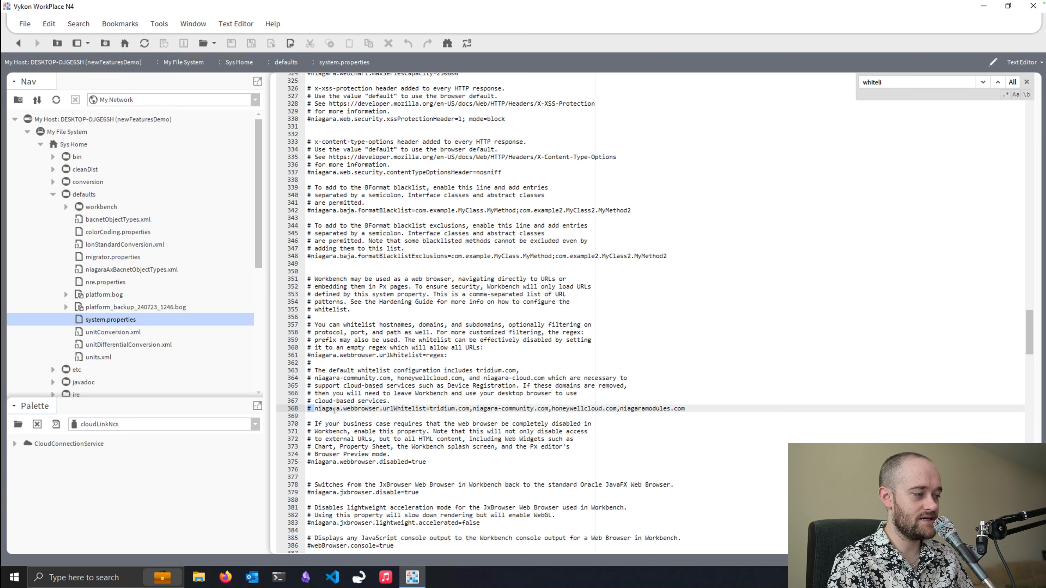
pyautogui.press('Delete')
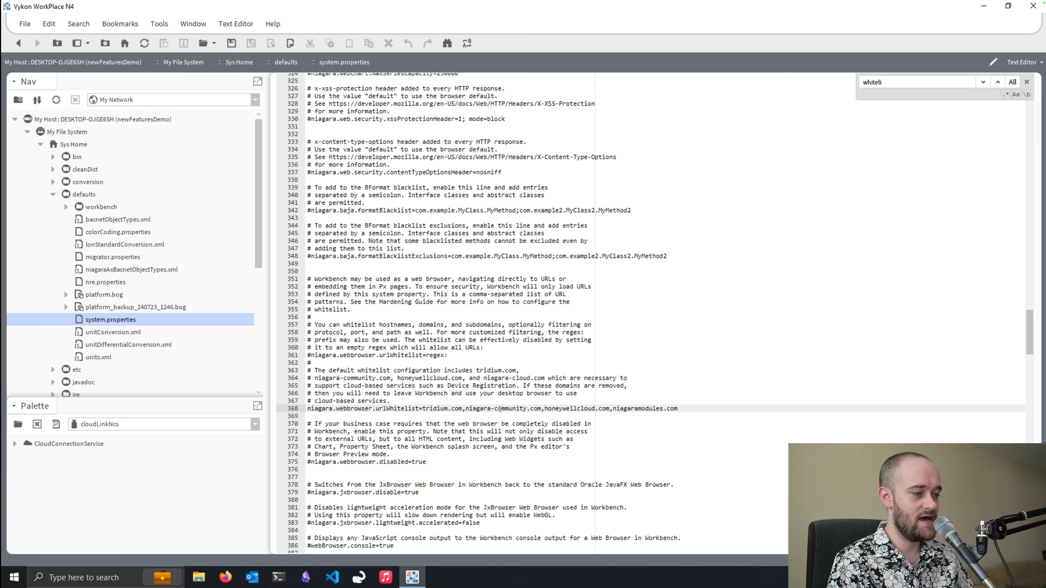
# Append auth.pingone.com, niagara-cloud.com and force.com to the whitelist and save the file
pyautogui.click(679, 409)
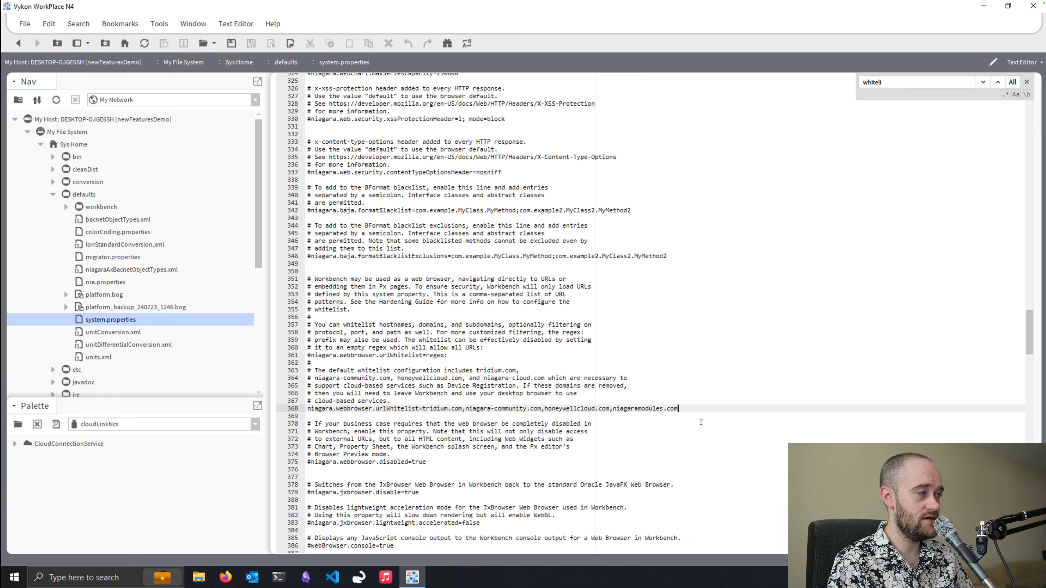
pyautogui.write(',')
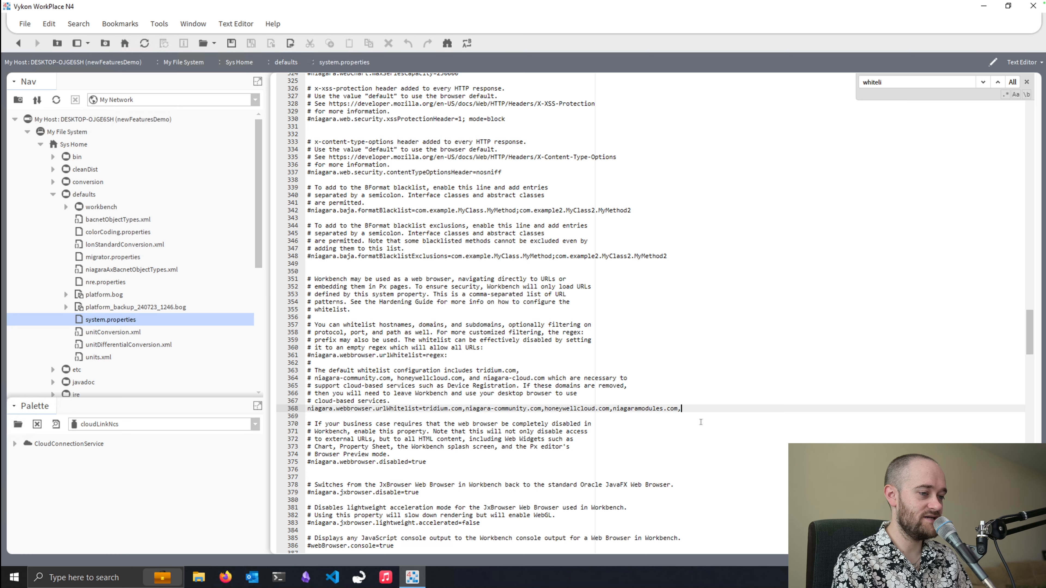
pyautogui.write('auth.')
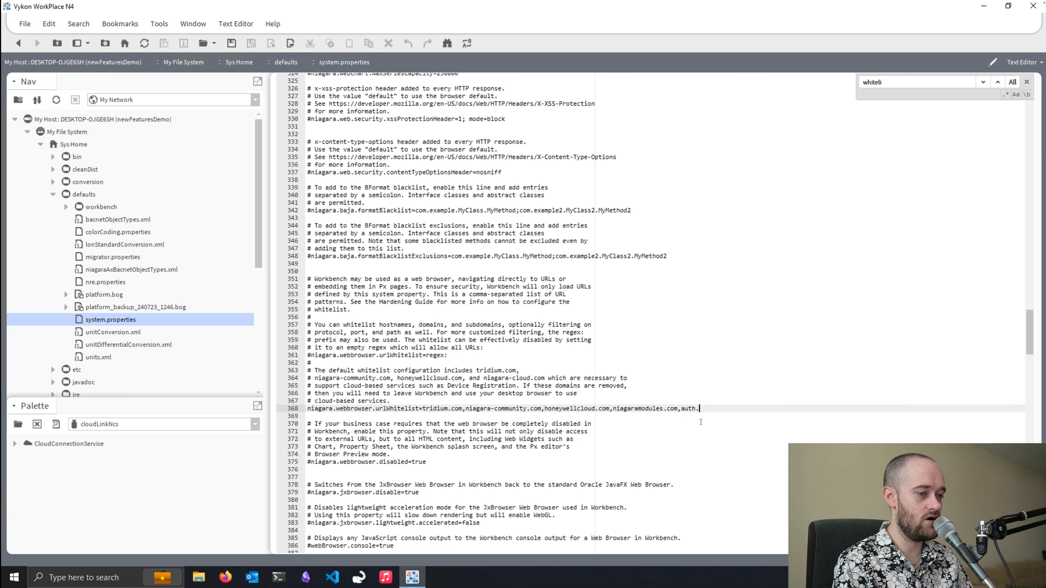
pyautogui.write('pingone.com')
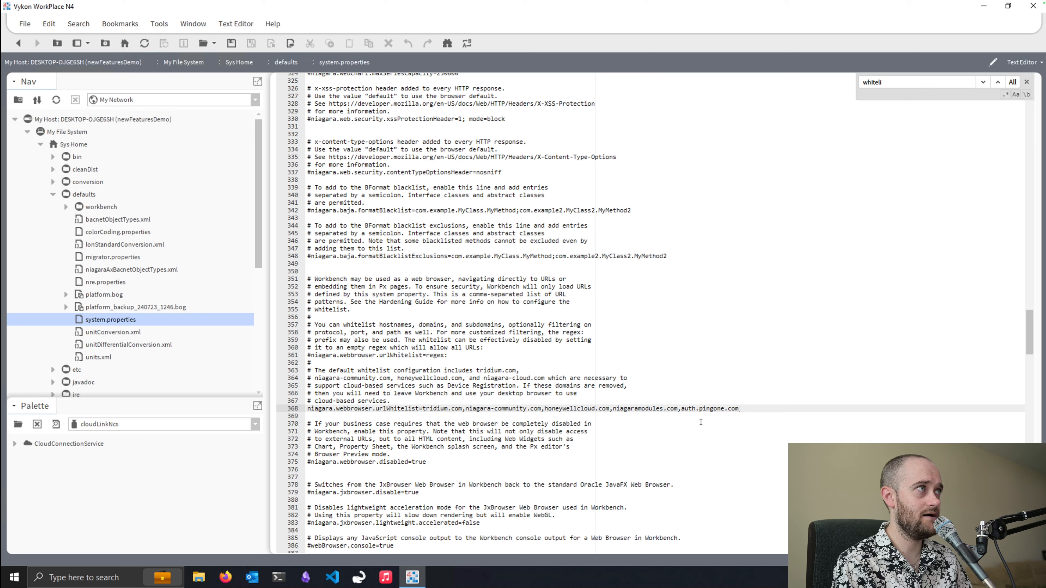
pyautogui.write(', niagara')
pyautogui.write('-cloud.com')
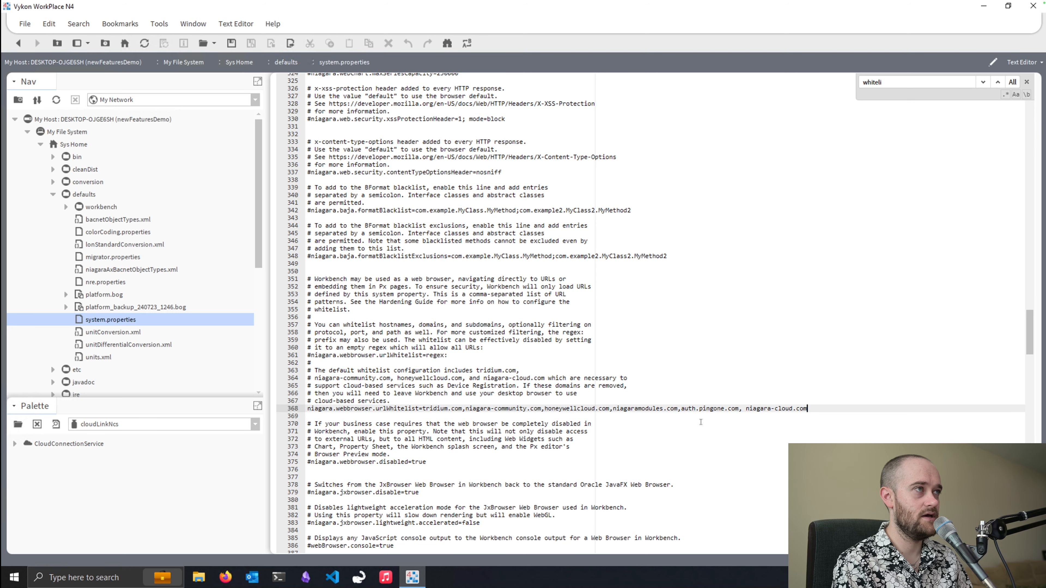
pyautogui.write(',')
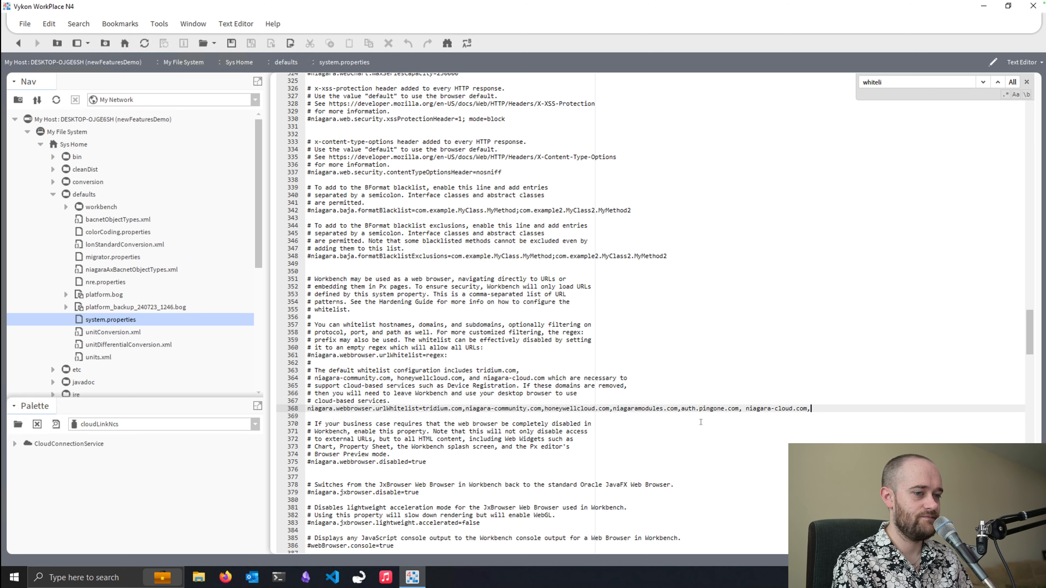
pyautogui.write('force')
pyautogui.write('.com')
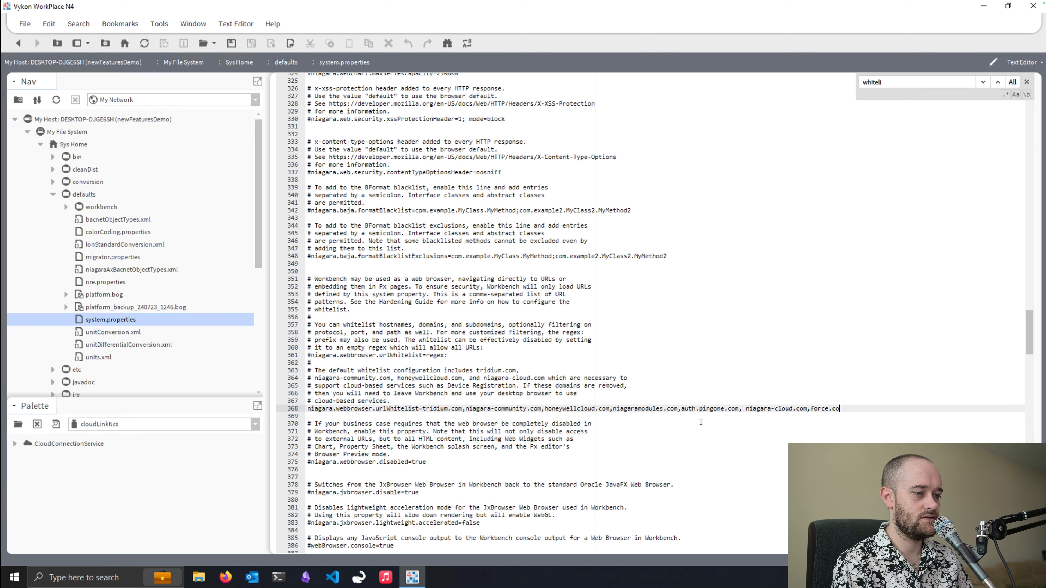
pyautogui.click(746, 409)
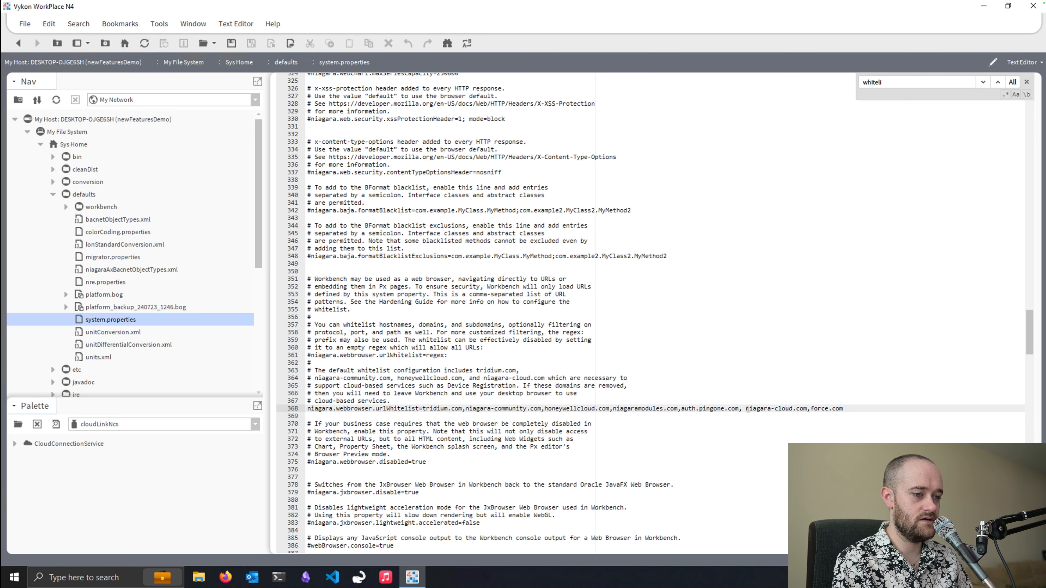
pyautogui.press('BackSpace')
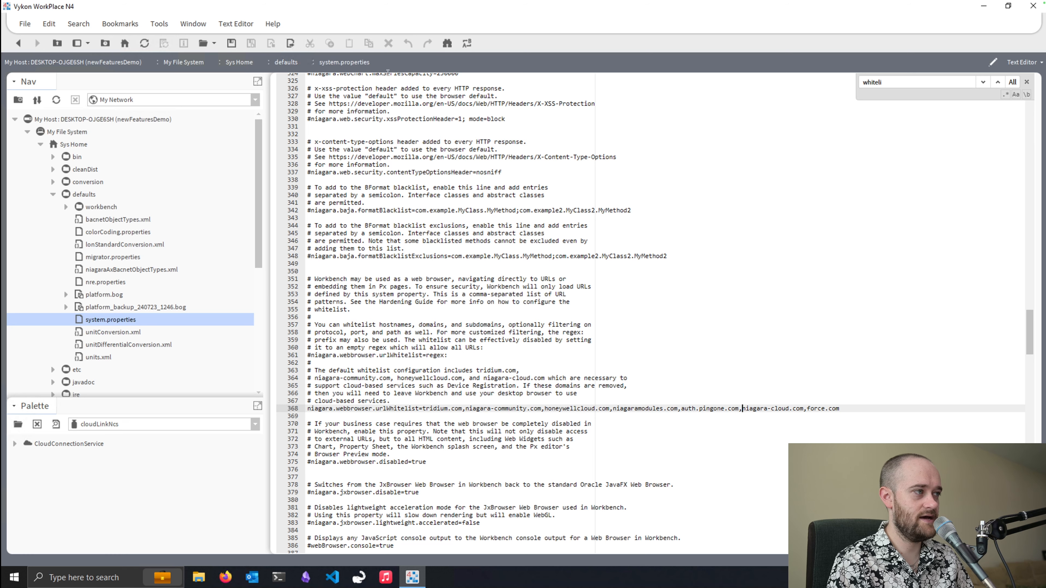
pyautogui.click(231, 43)
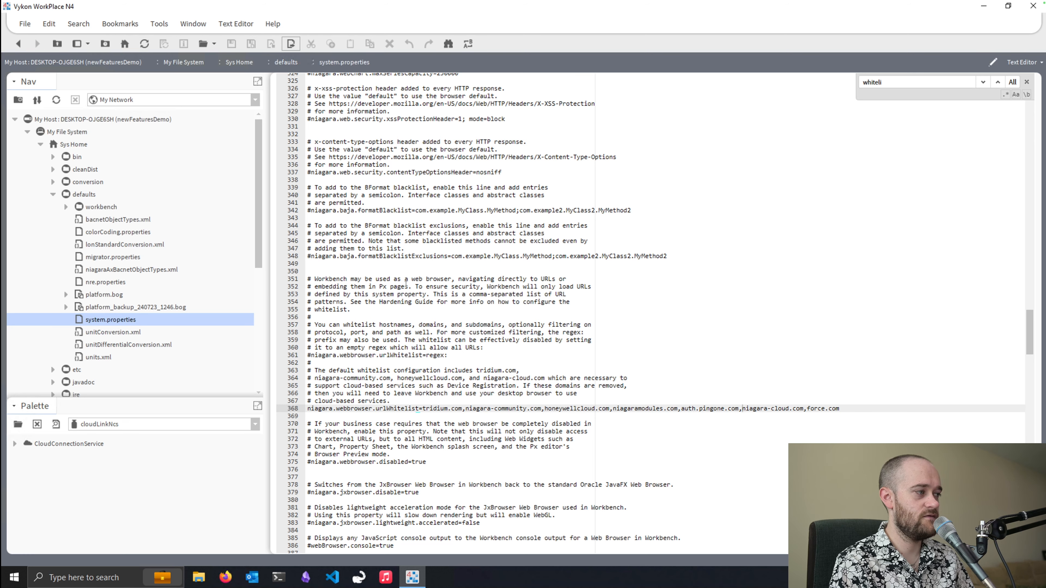
pyautogui.click(50, 196)
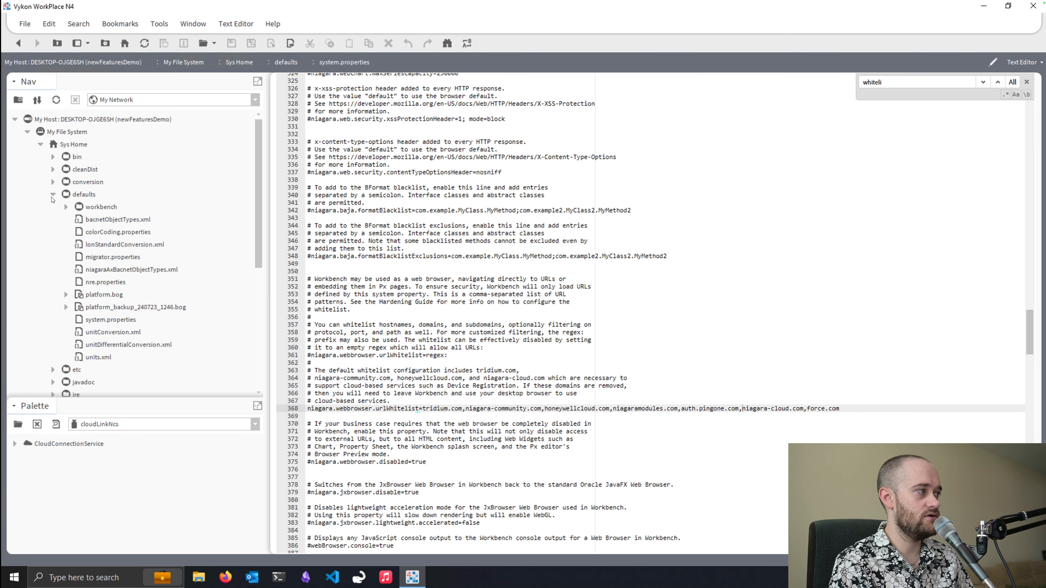
# Confirm niagaraCloudDemo runs in 192.168.1.175's Application Director, then open the station, which fails over foxs
pyautogui.click(53, 196)
pyautogui.click(27, 132)
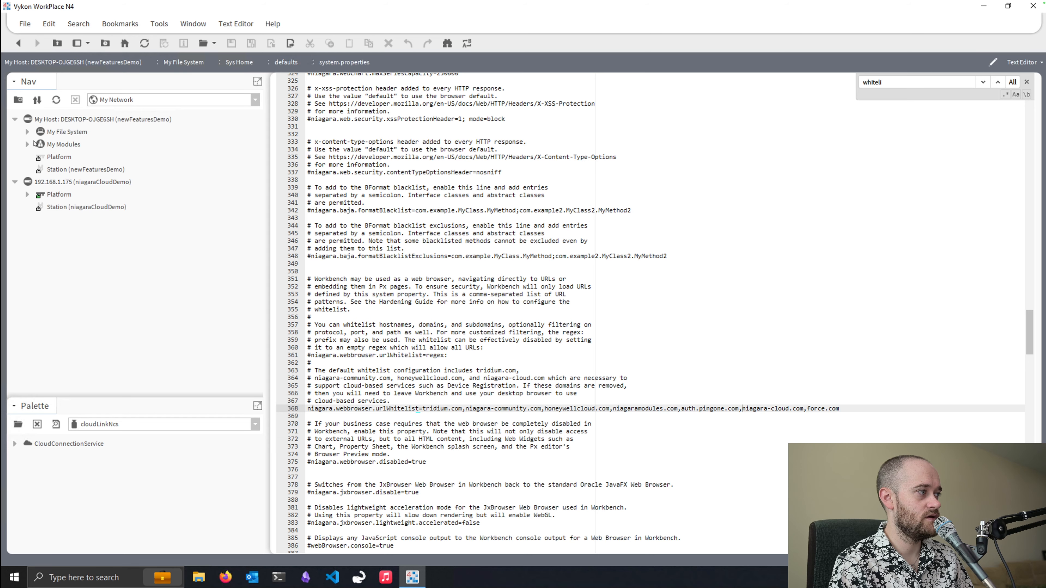
pyautogui.click(70, 209)
pyautogui.doubleClick(61, 197)
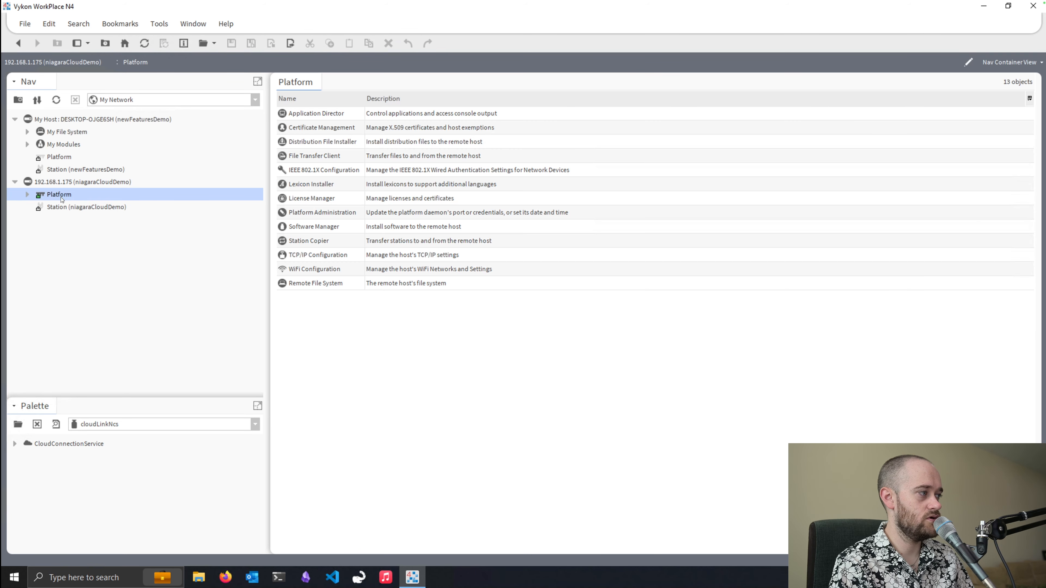
pyautogui.doubleClick(305, 113)
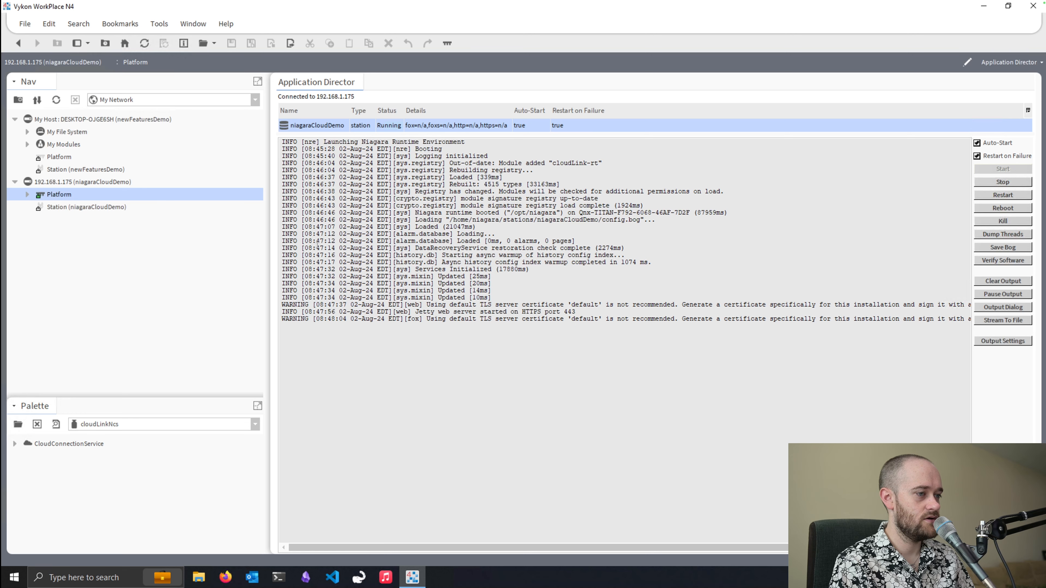
pyautogui.doubleClick(120, 208)
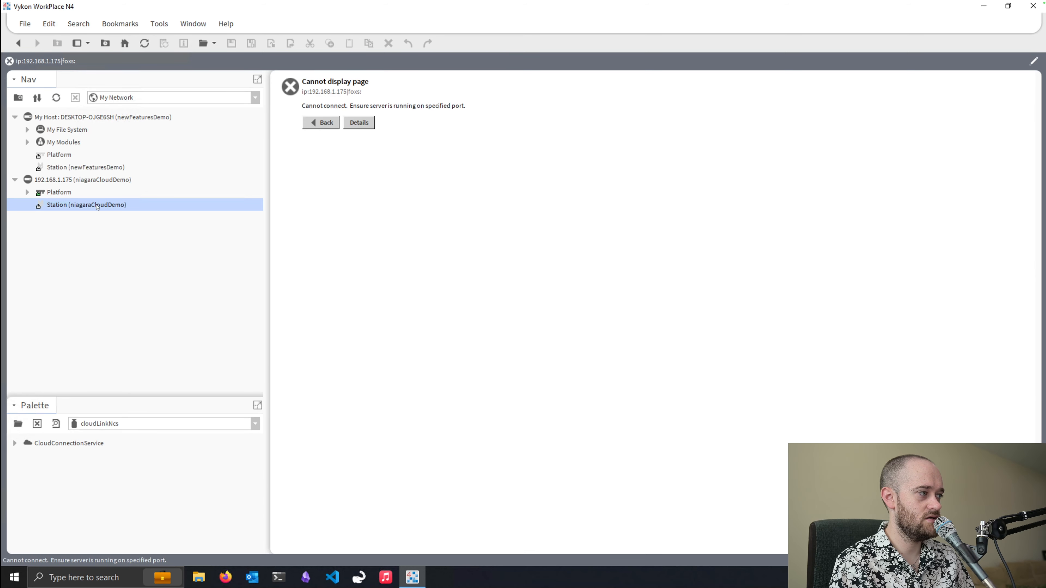
pyautogui.doubleClick(97, 205)
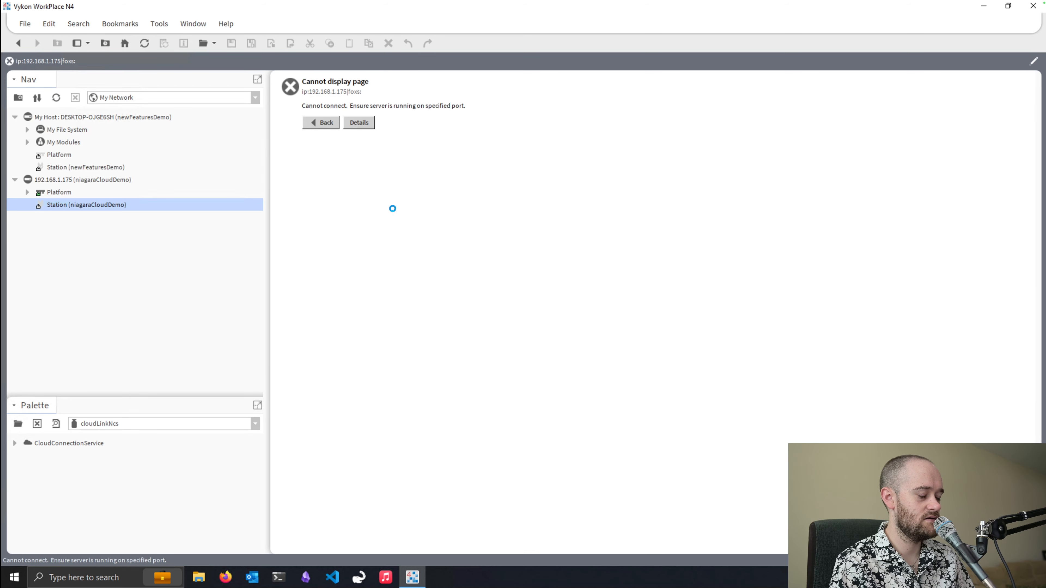
# Log in to the niagaraCloudDemo station and expand its Config > Services tree
pyautogui.click(507, 353)
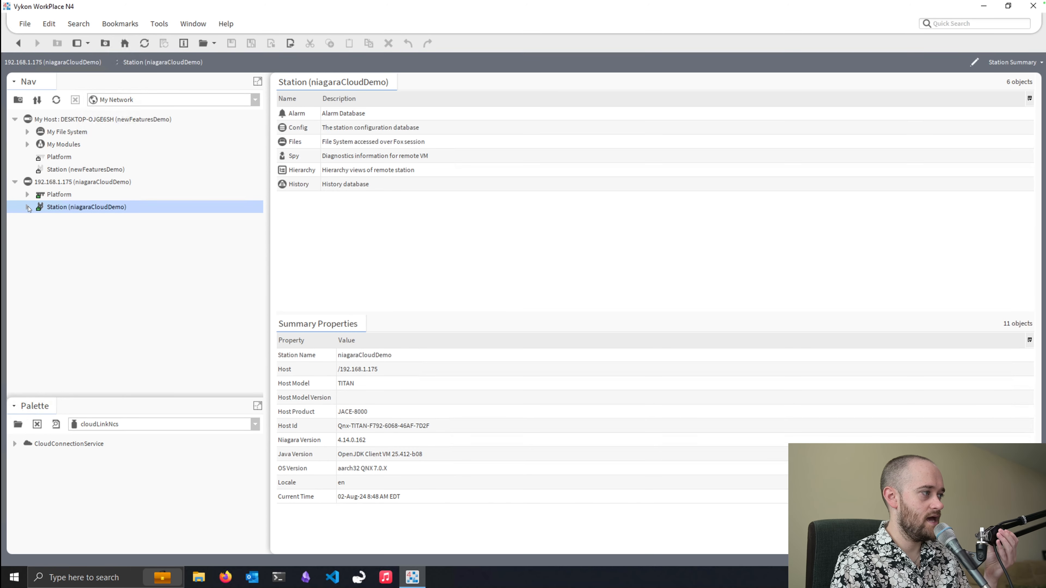
pyautogui.click(27, 207)
pyautogui.click(41, 232)
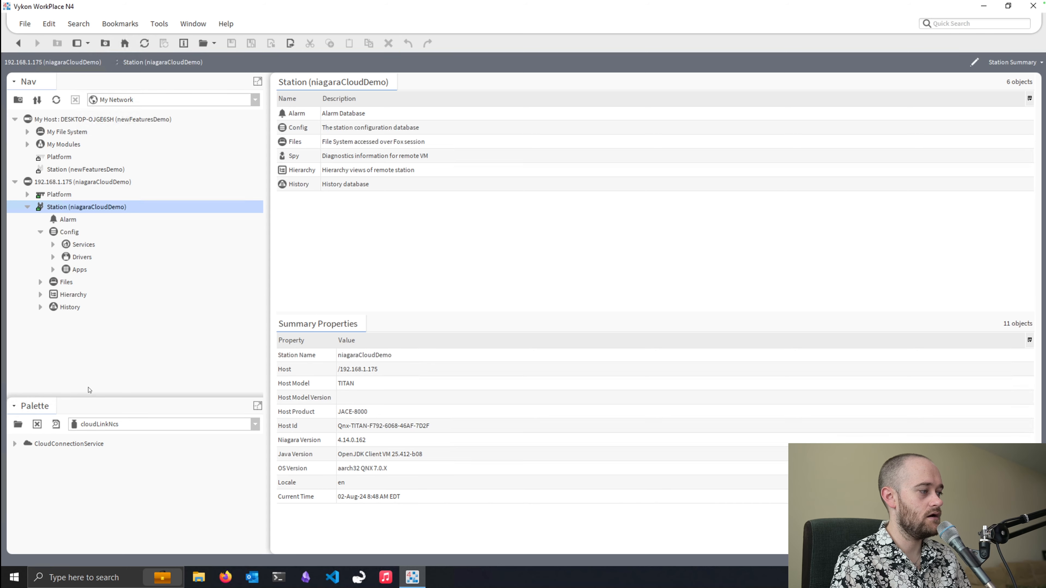
pyautogui.click(53, 245)
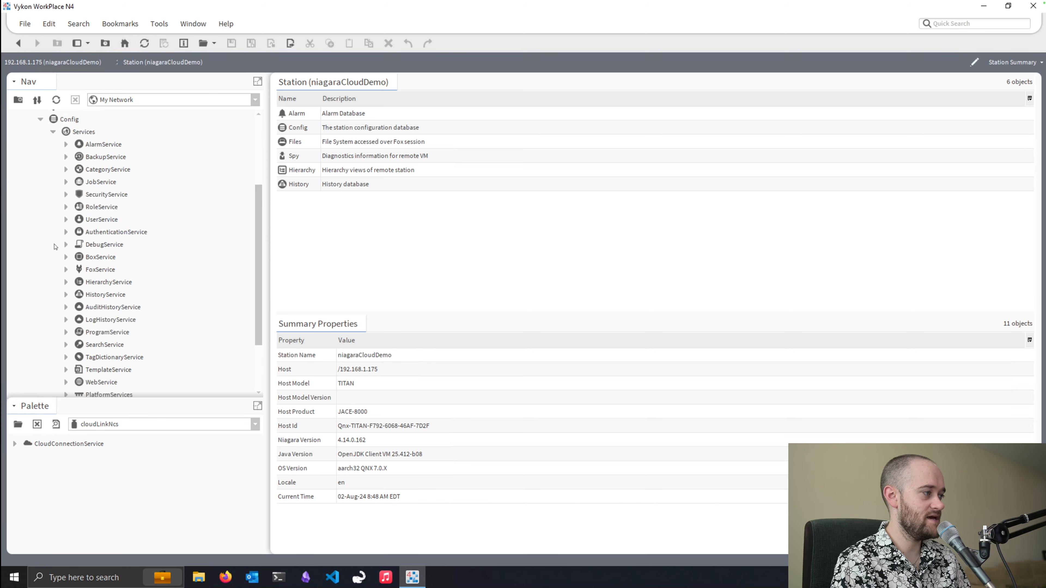
pyautogui.scroll(-1, 69, 268)
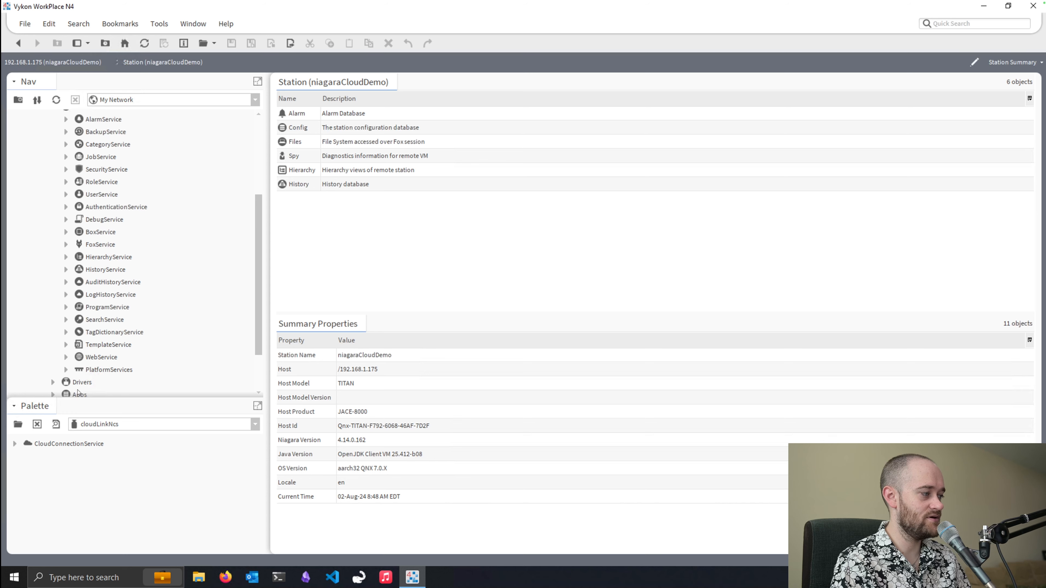
pyautogui.scroll(1, 77, 390)
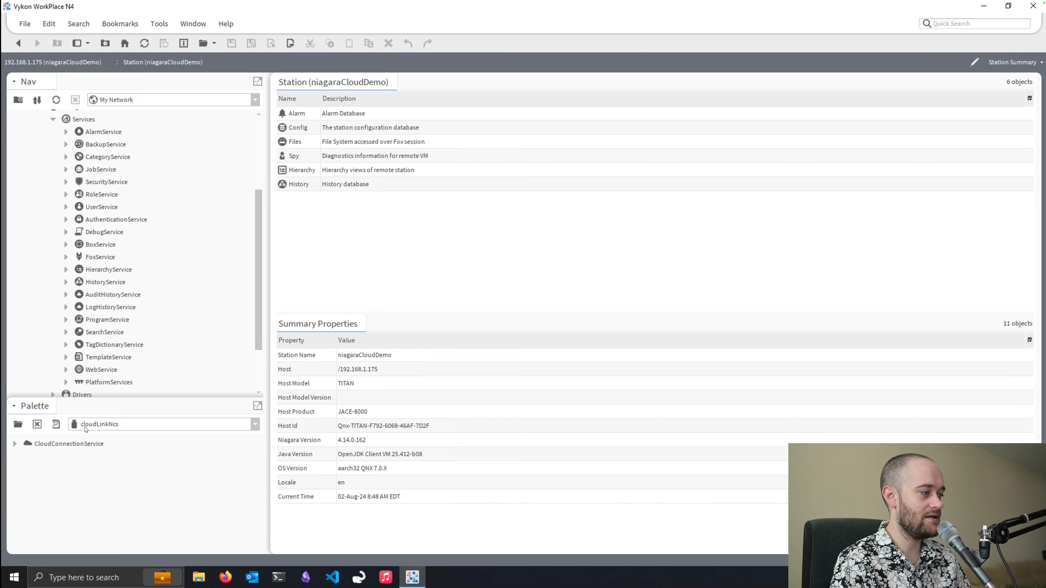
# Open the cloudLinkNcs palette by filtering the palette list for 'clou'
pyautogui.click(37, 424)
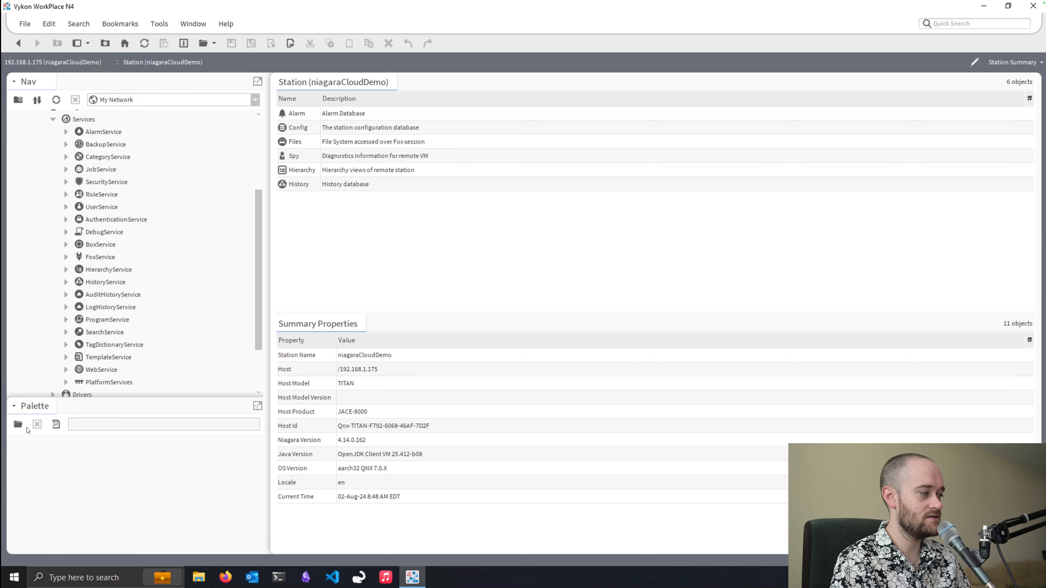
pyautogui.click(18, 425)
pyautogui.write('clou')
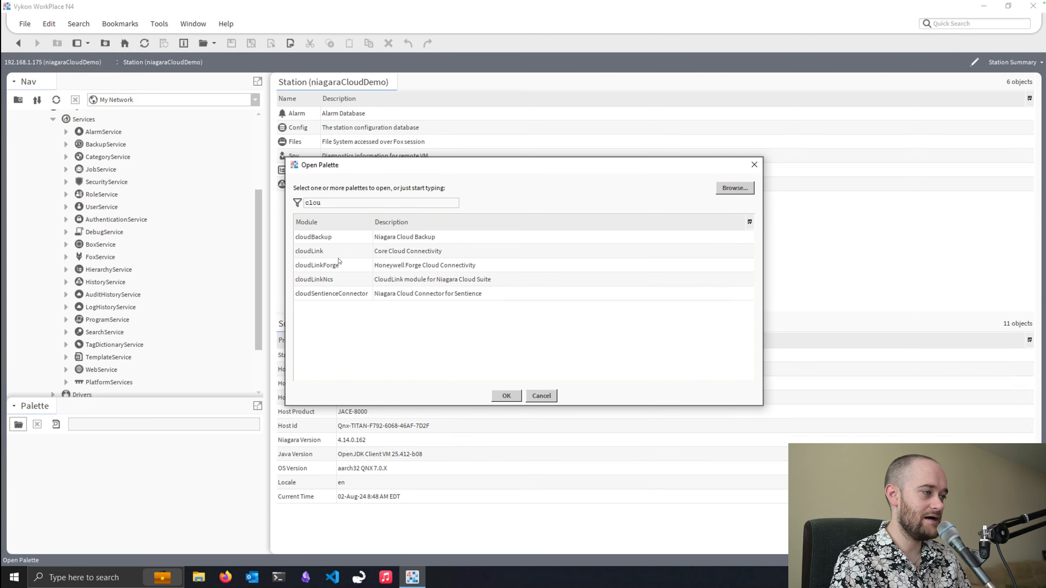
pyautogui.click(323, 282)
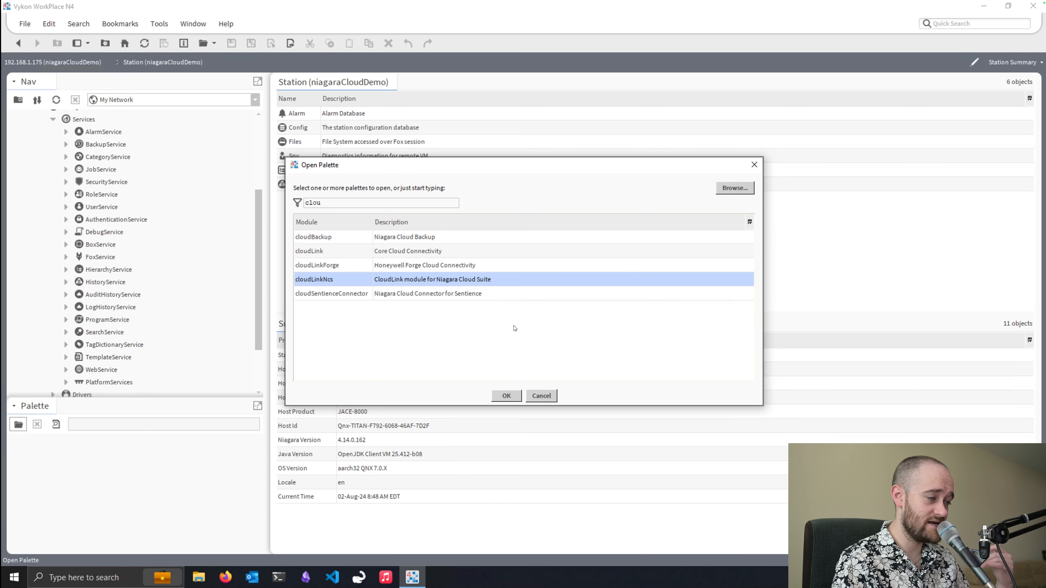
pyautogui.doubleClick(470, 283)
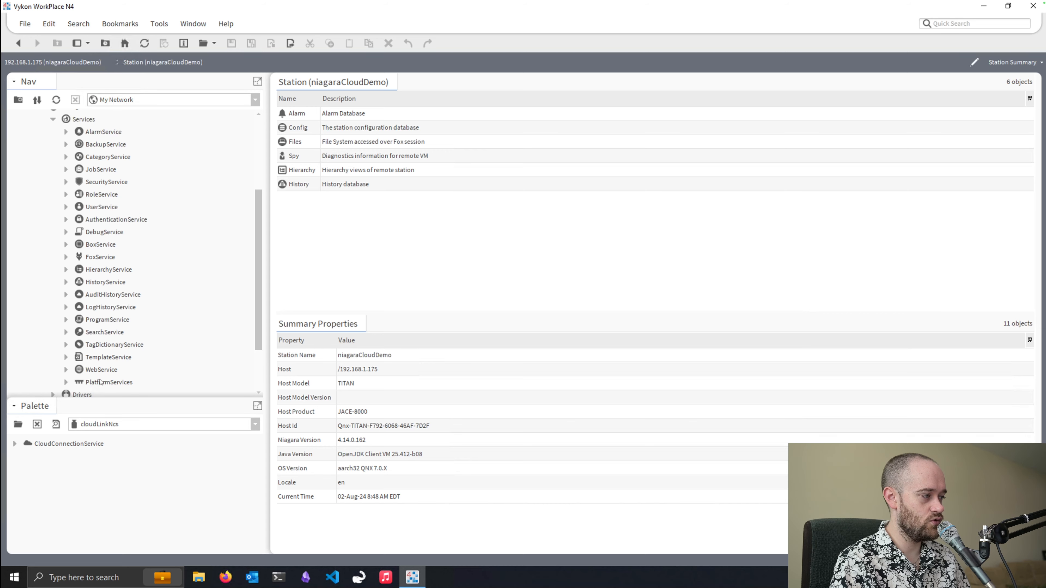
# Drag CloudConnectionService into Services with its default name and open its property sheet
pyautogui.scroll(-1, 85, 375)
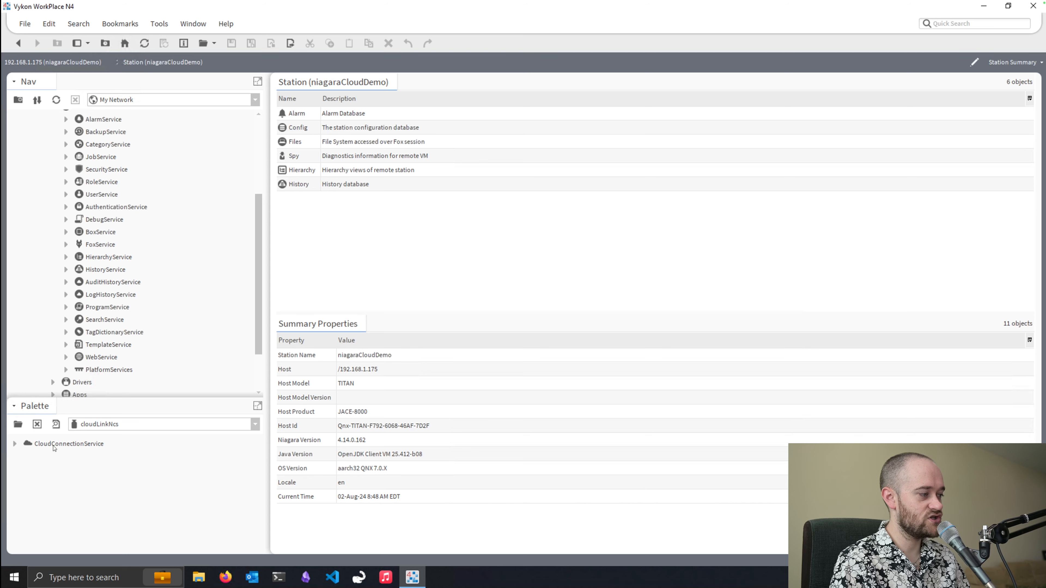
pyautogui.moveTo(54, 445); pyautogui.dragTo(75, 120)
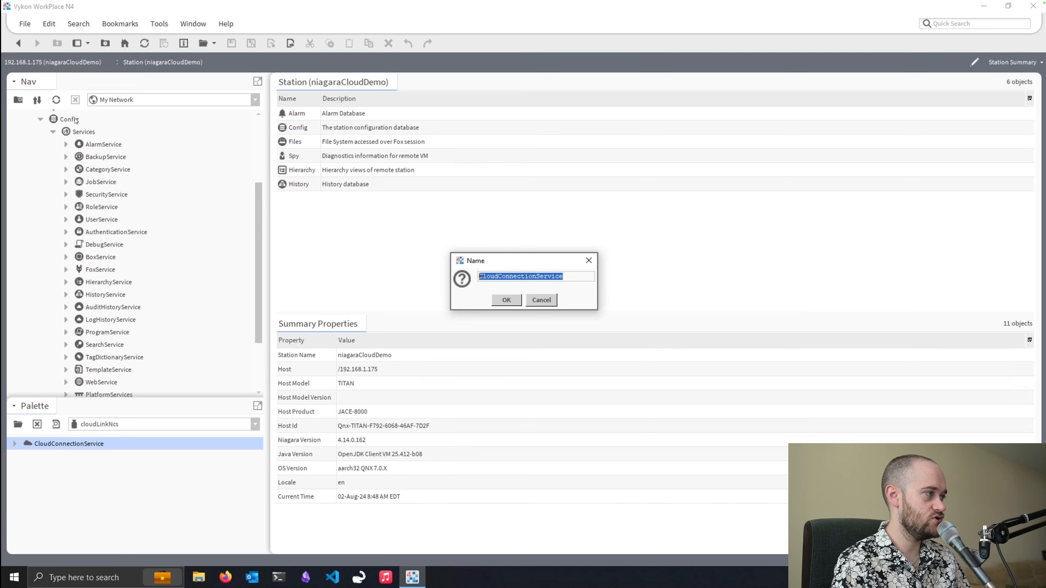
pyautogui.click(506, 300)
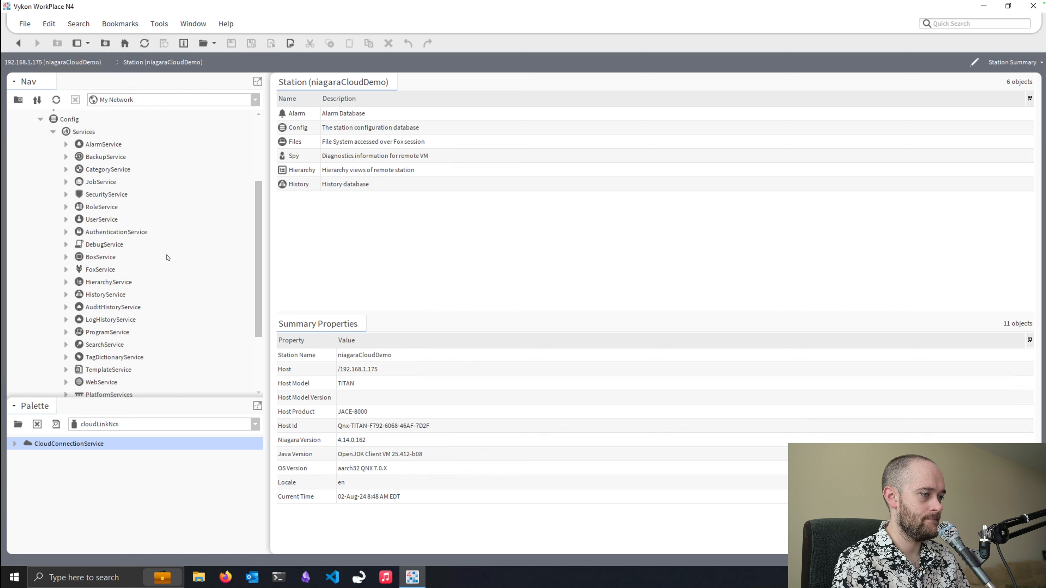
pyautogui.scroll(-2, 167, 258)
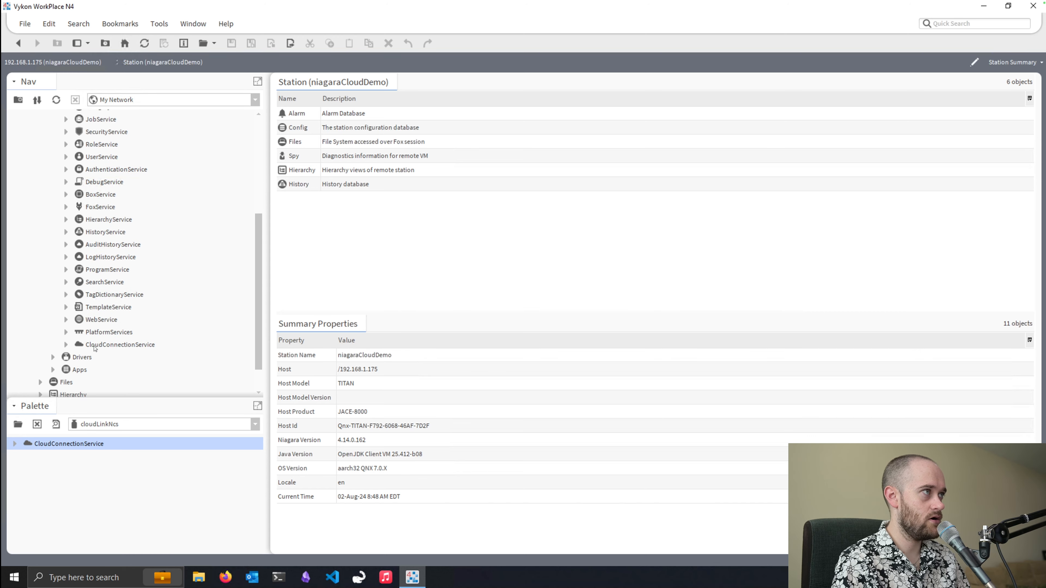
pyautogui.doubleClick(95, 348)
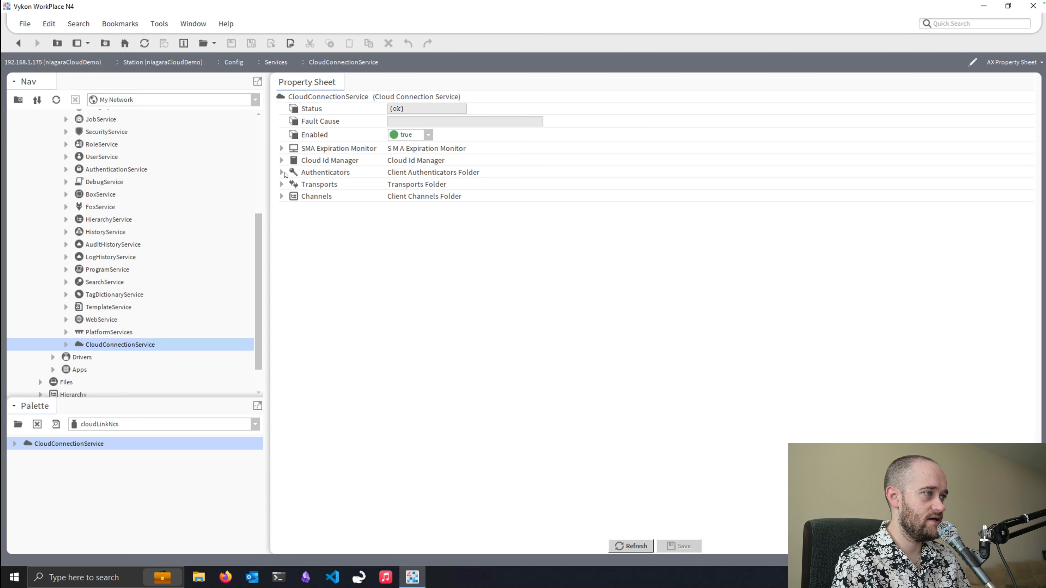
# Run Actions > Start Registration on the FederatedIdentityAuthenticator and expand it to show the user code and URL
pyautogui.click(282, 173)
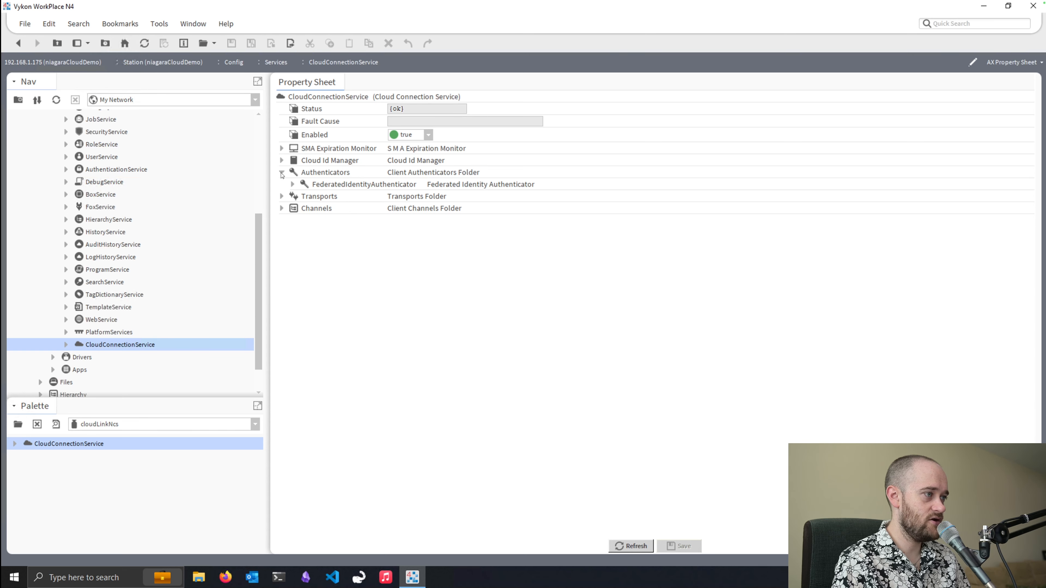
pyautogui.rightClick(326, 188)
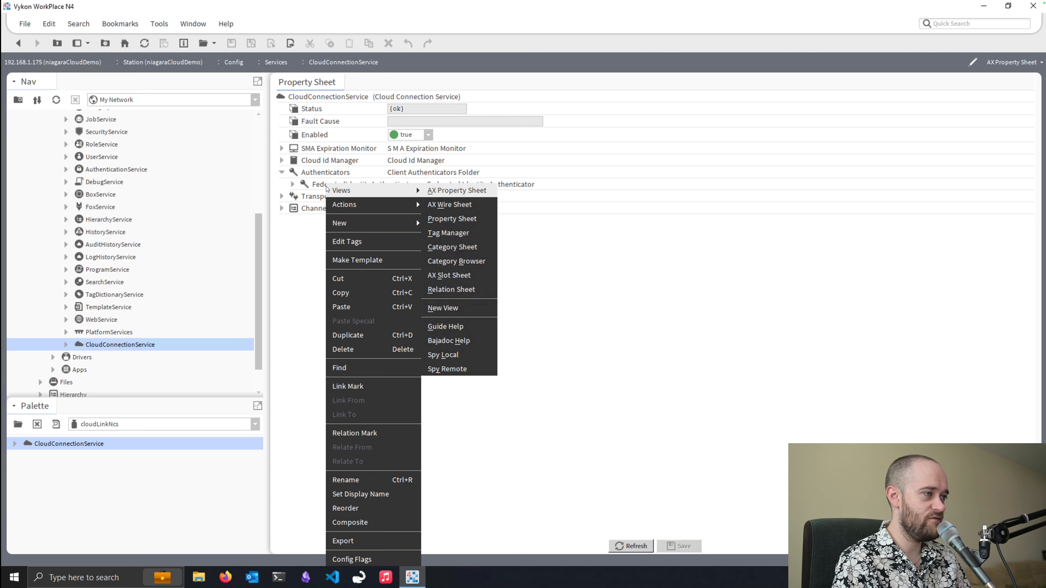
pyautogui.moveTo(348, 206)
pyautogui.click(430, 205)
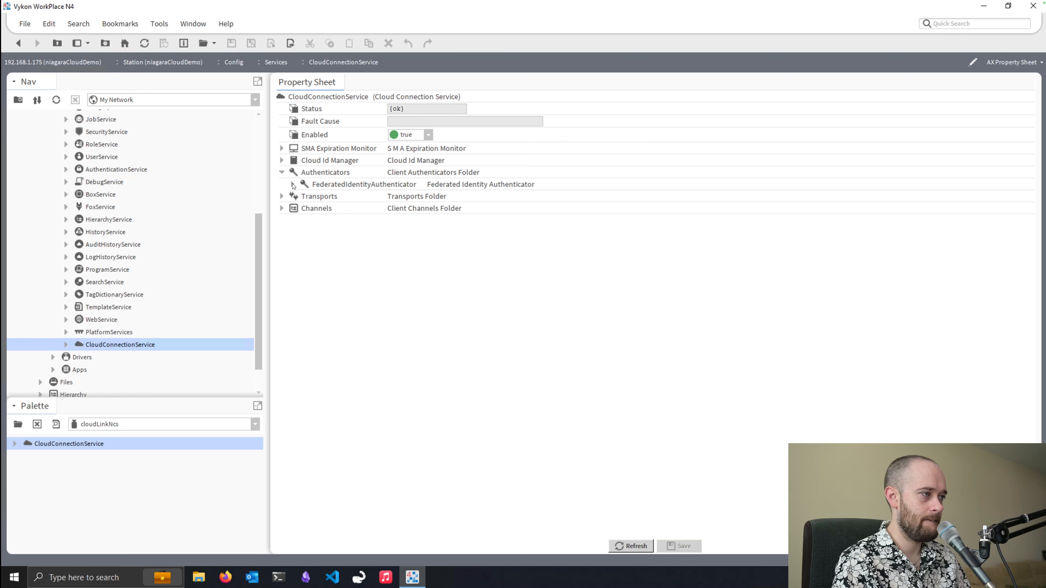
pyautogui.click(293, 185)
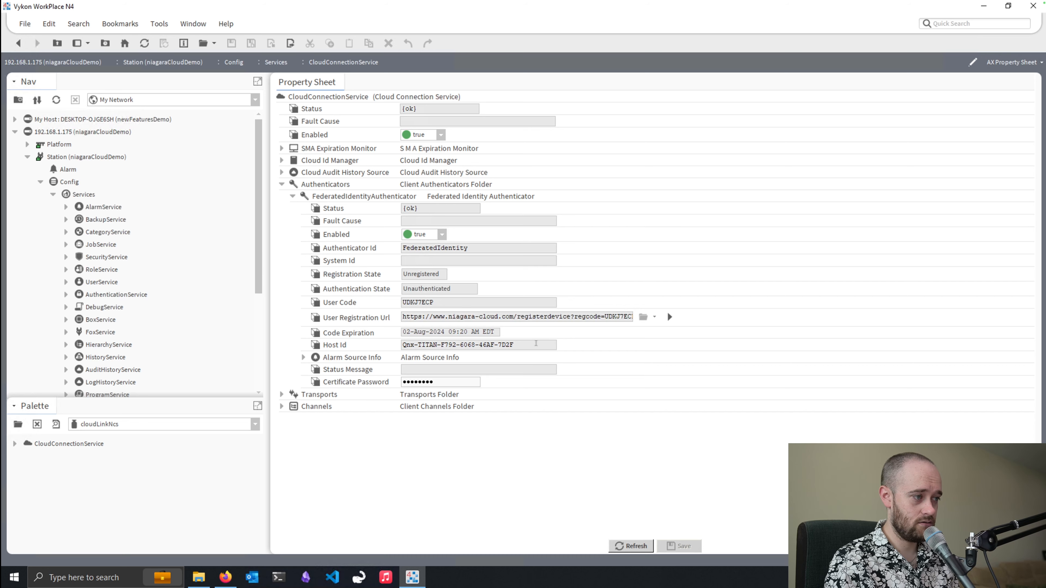
# Open the User Registration URL and sign in with the account e-mail and password
pyautogui.click(670, 318)
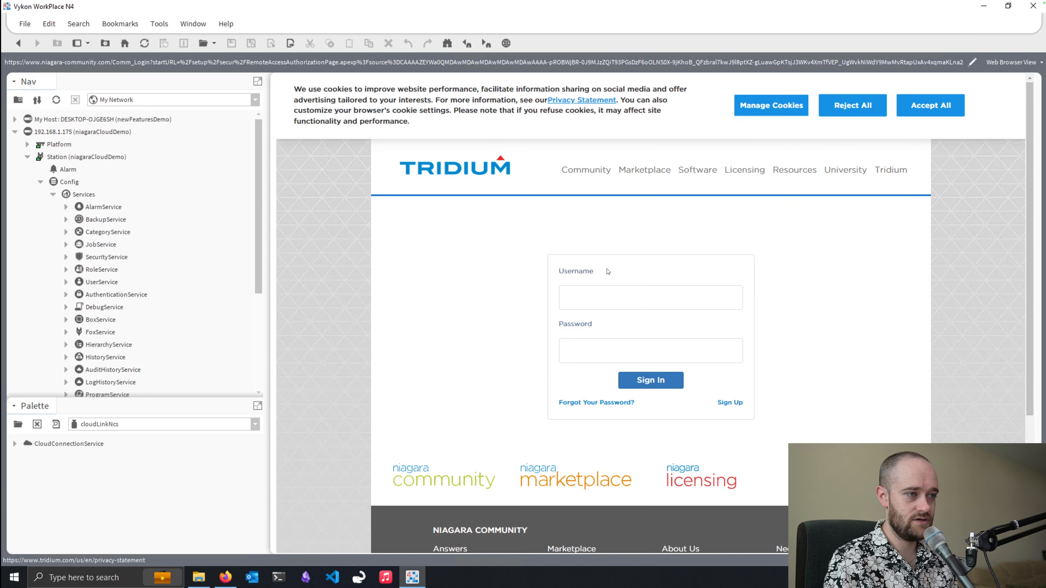
pyautogui.click(587, 303)
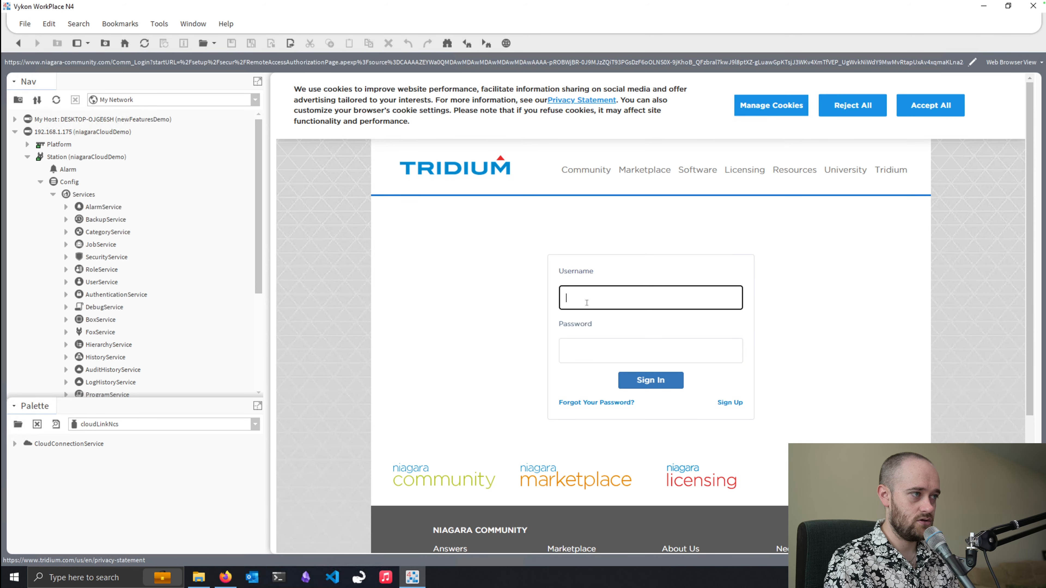
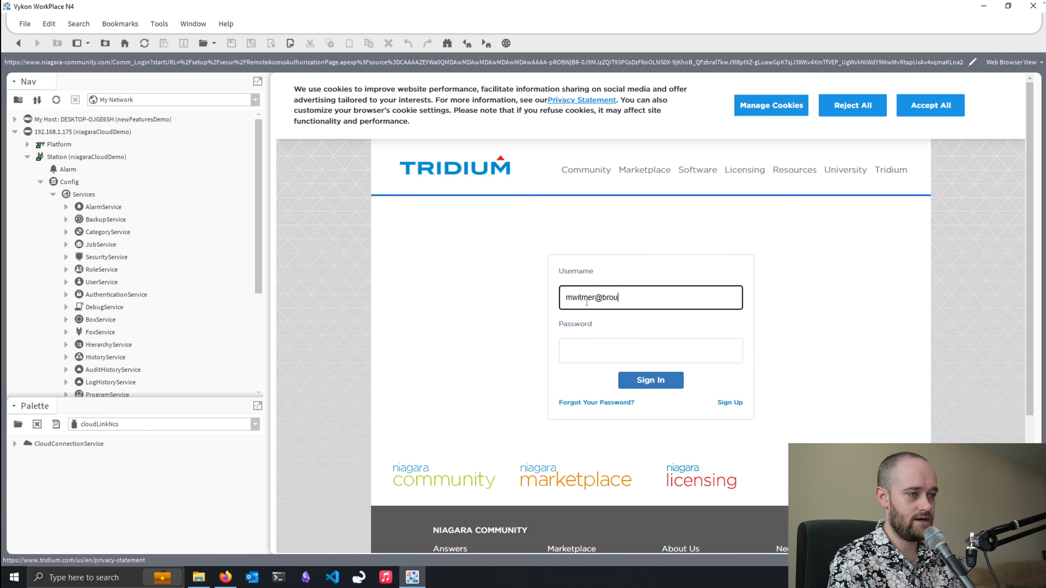
pyautogui.press('Tab')
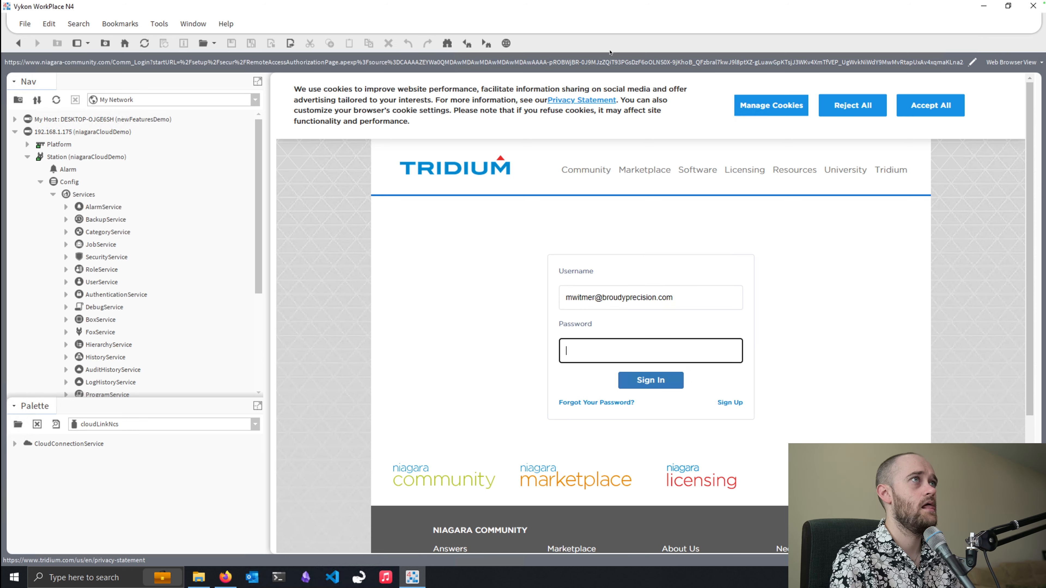
pyautogui.hotkey('ctrl', 'v')
pyautogui.click(641, 381)
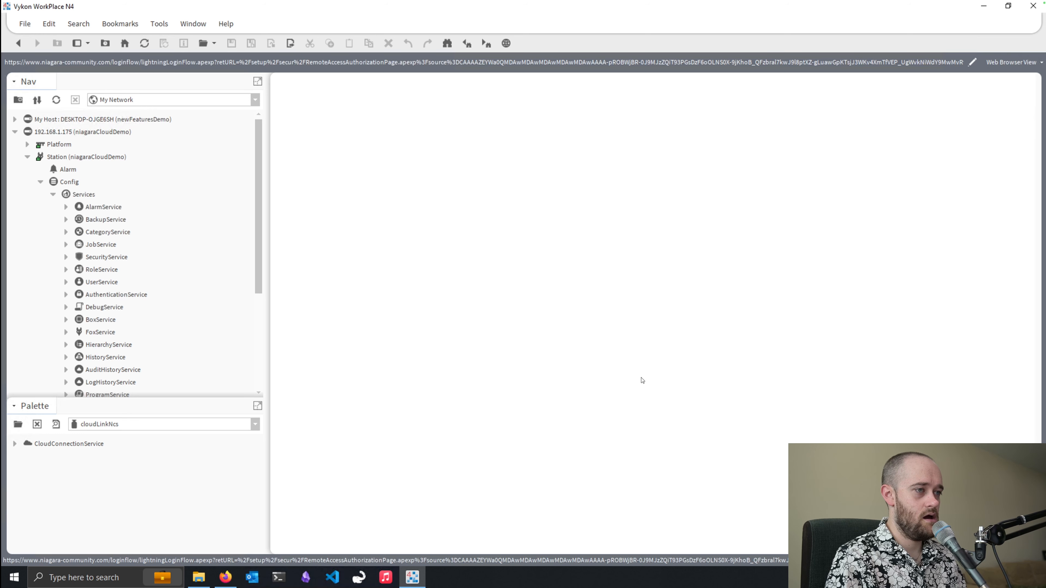
# Enter the received verification code and submit it
pyautogui.click(636, 370)
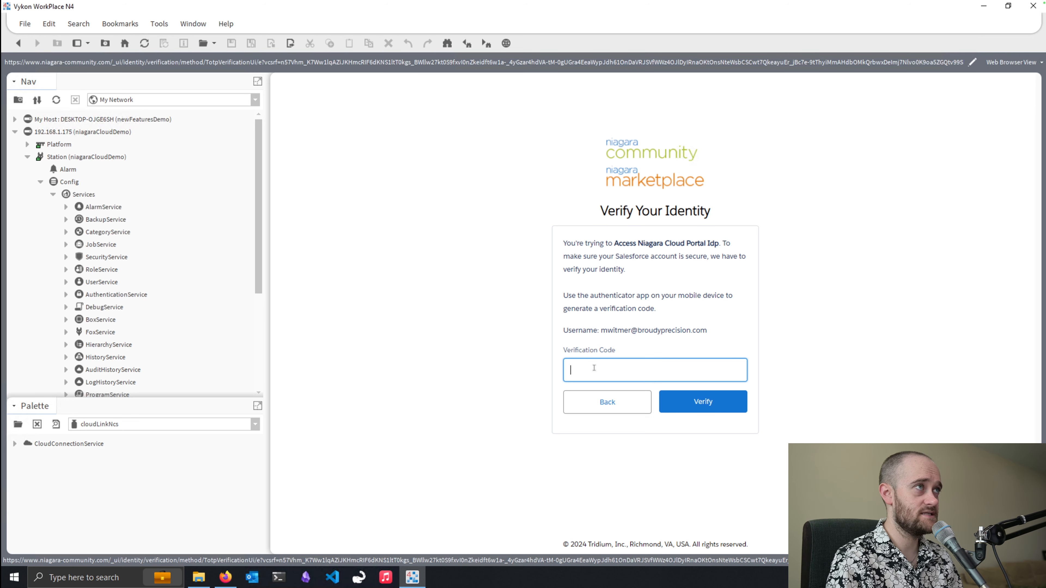
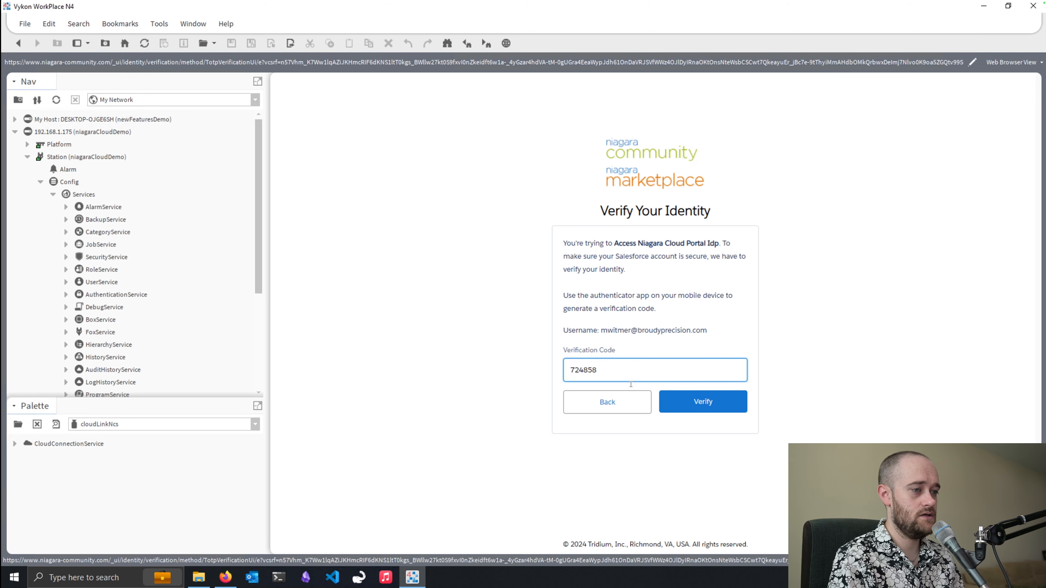
pyautogui.click(701, 402)
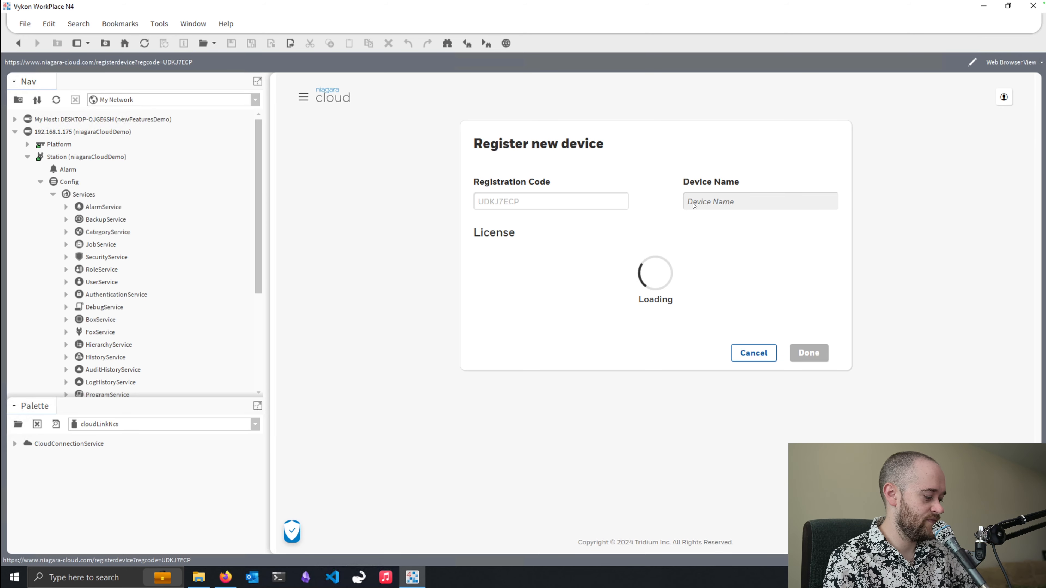
# Register the station as device NCS-Demo in the Demo project, with location MW Home
pyautogui.click(726, 199)
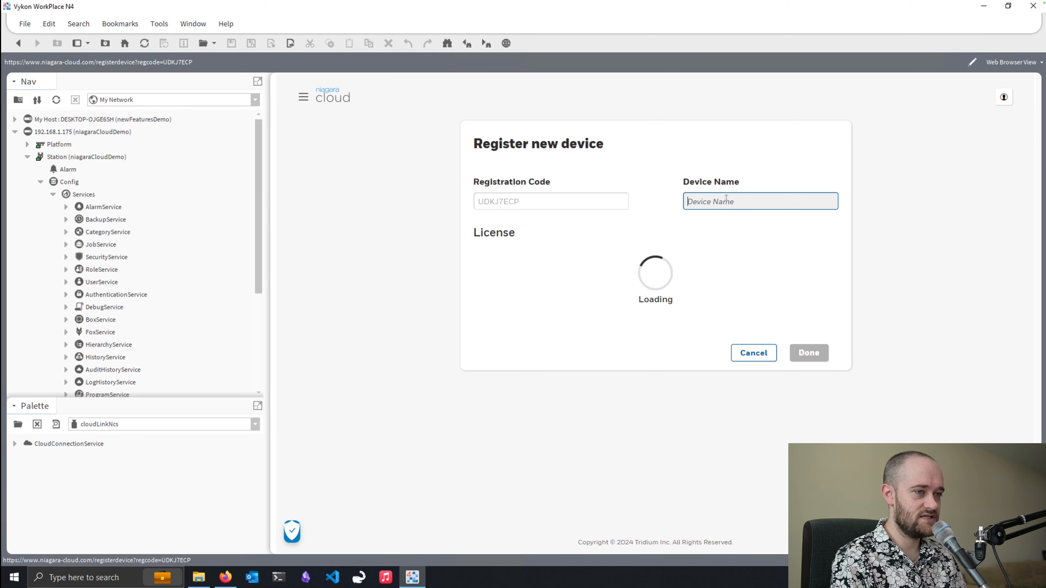
pyautogui.write('NCD-Demo')
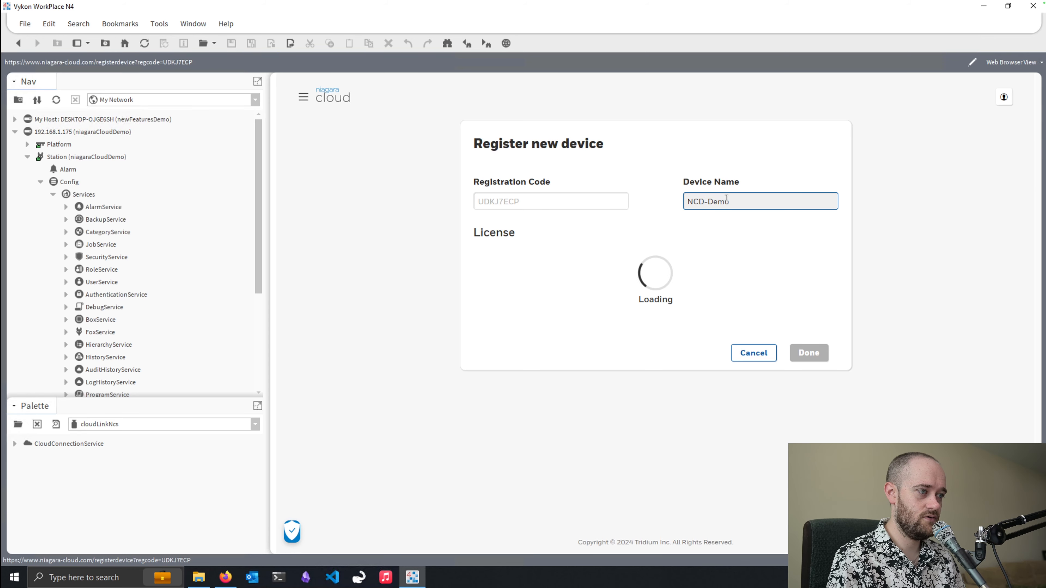
pyautogui.press('Tab')
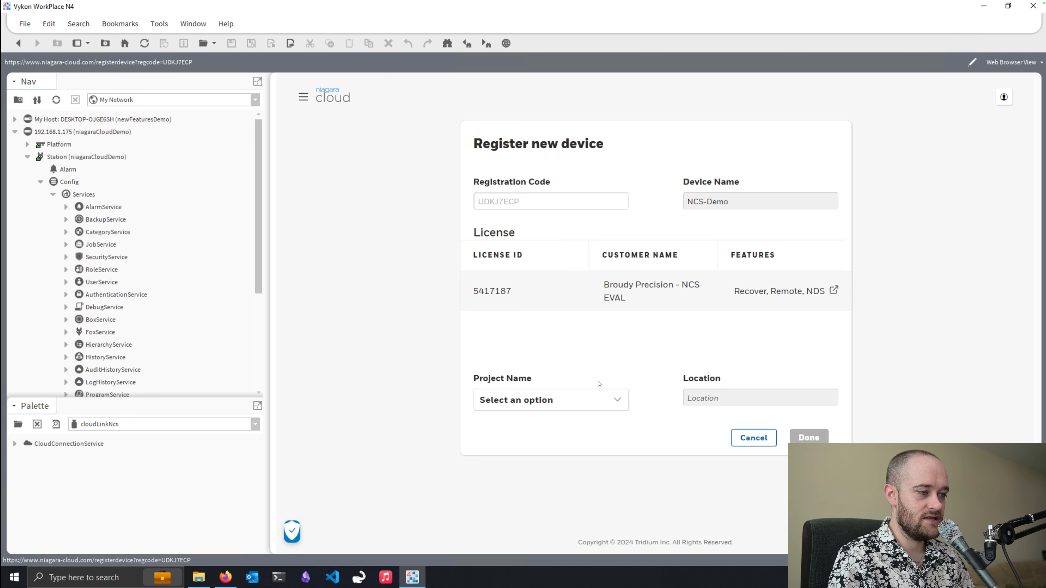
pyautogui.click(587, 409)
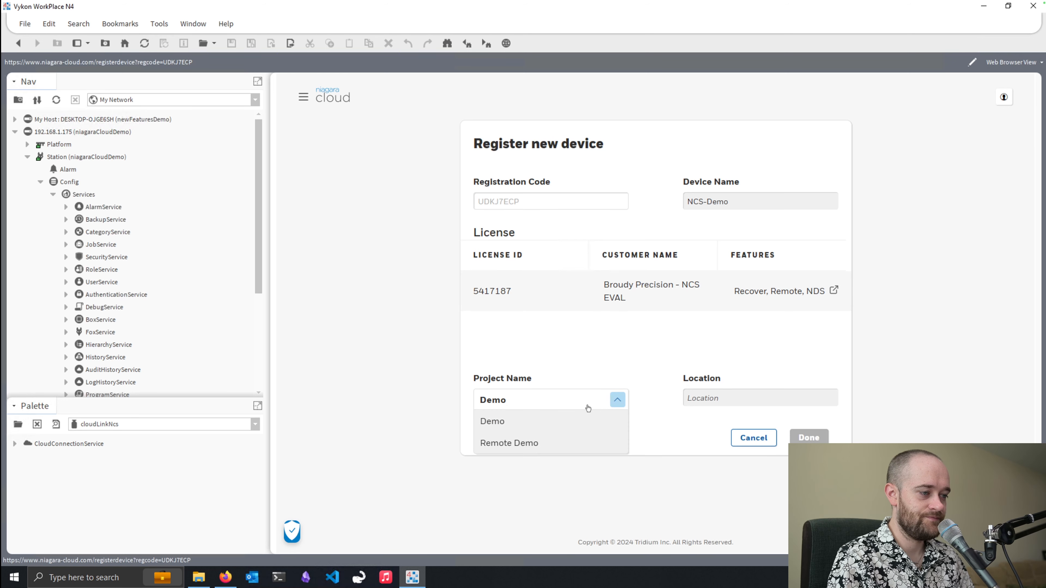
pyautogui.click(531, 429)
pyautogui.click(712, 399)
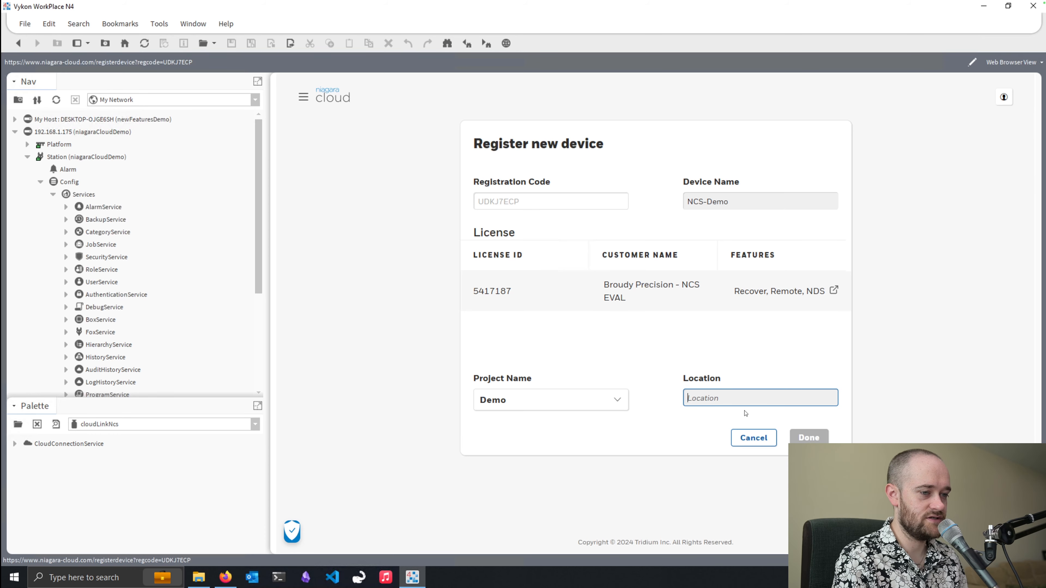
pyautogui.write('MW Home')
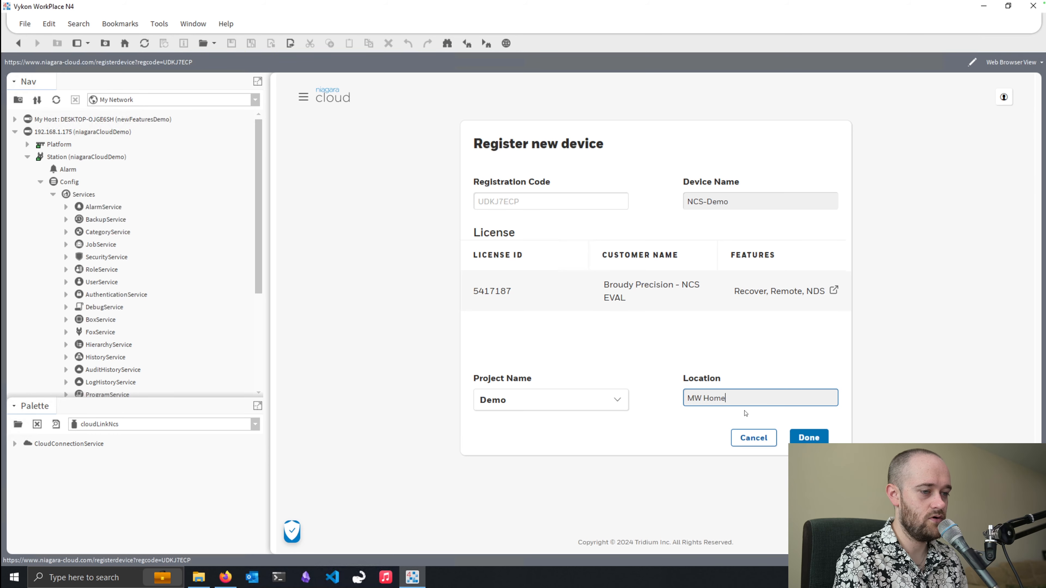
pyautogui.click(800, 441)
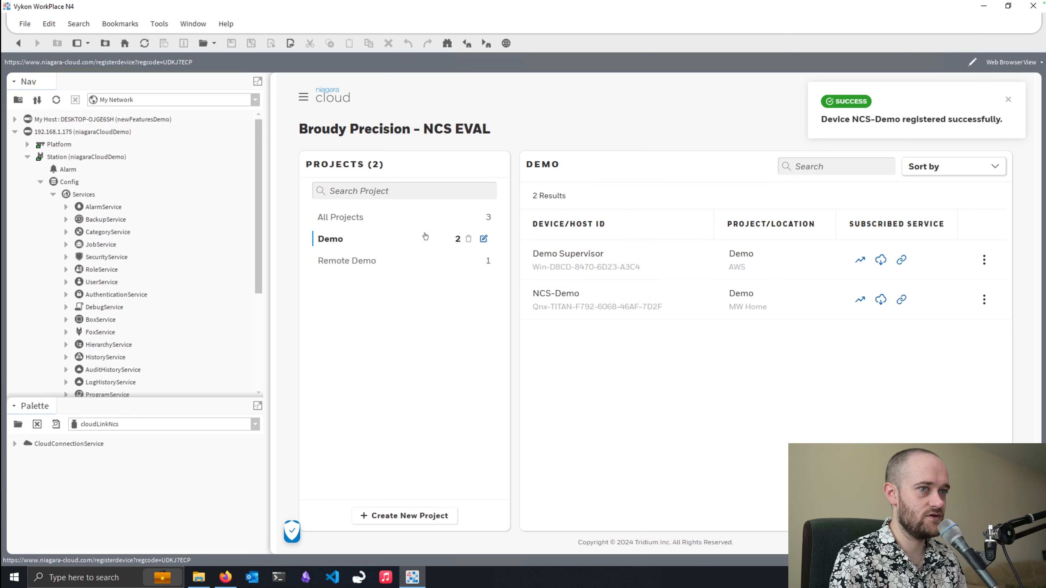
# Open the CloudConnectionService property sheet from Services in the Nav tree
pyautogui.scroll(-4, 165, 280)
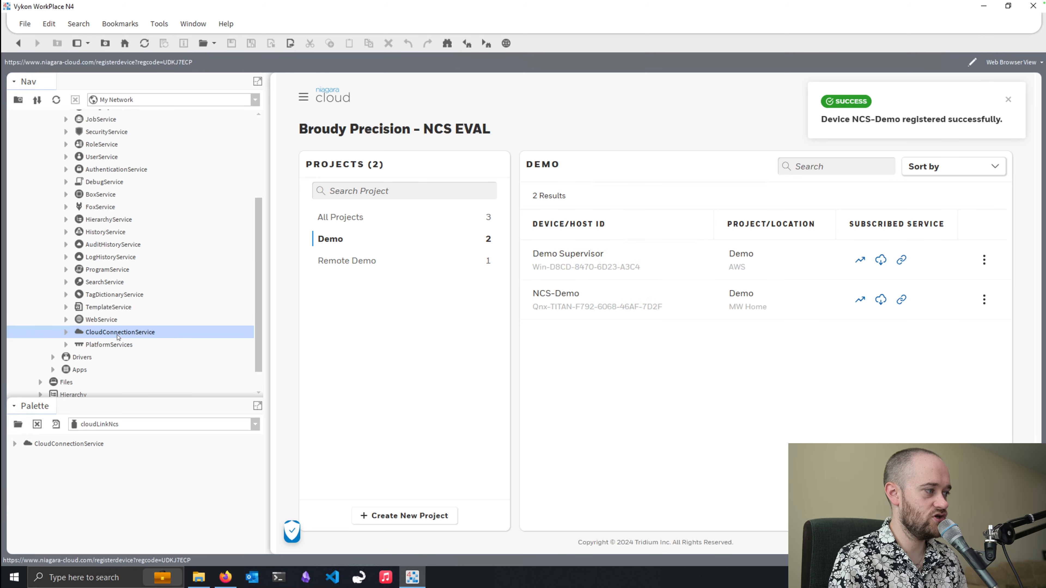
pyautogui.doubleClick(117, 333)
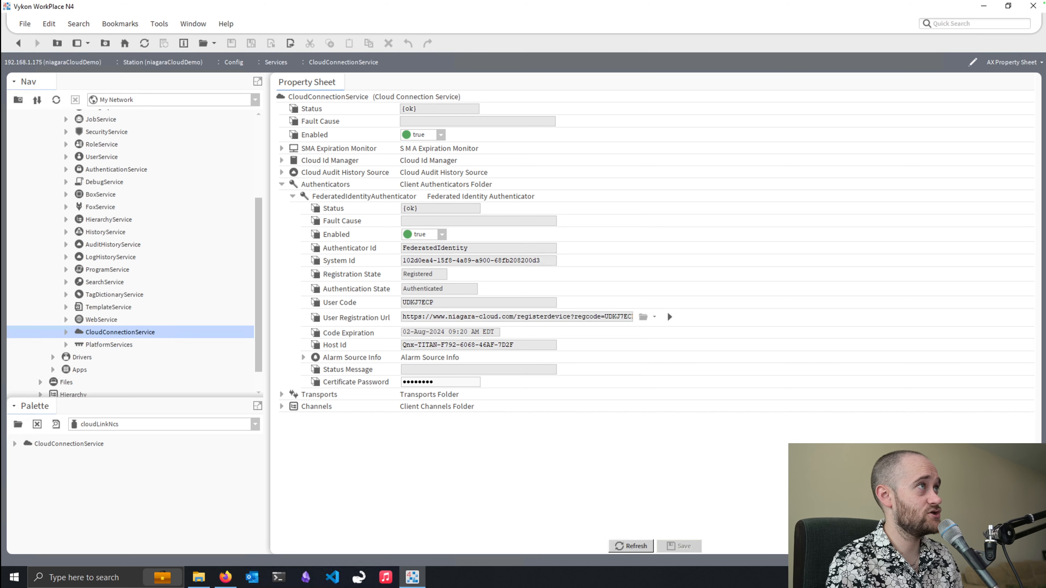
# Expand Channels > Backup > Policies > Default Backup Policy in the property sheet
pyautogui.click(281, 406)
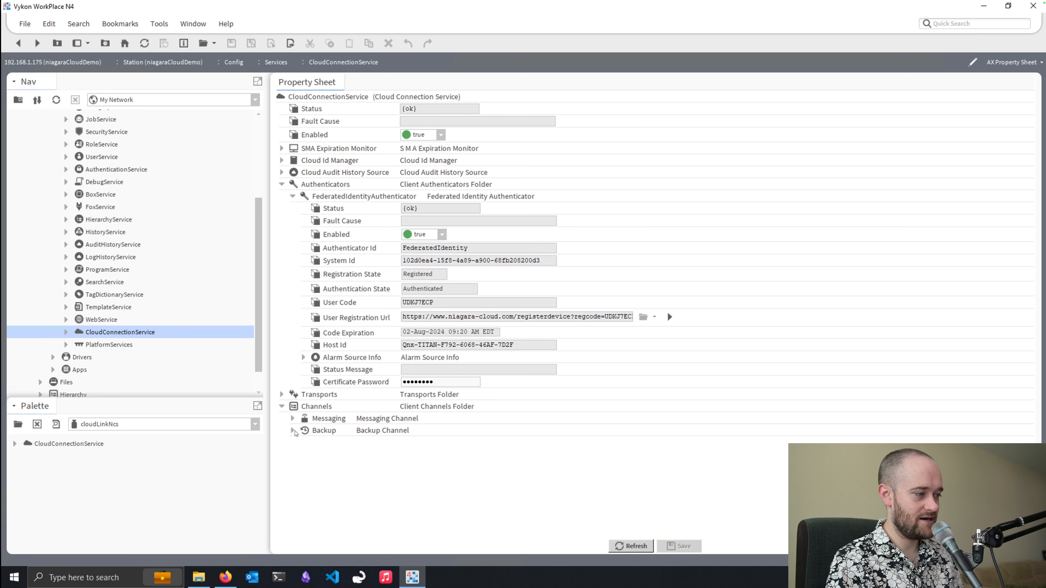
pyautogui.click(292, 431)
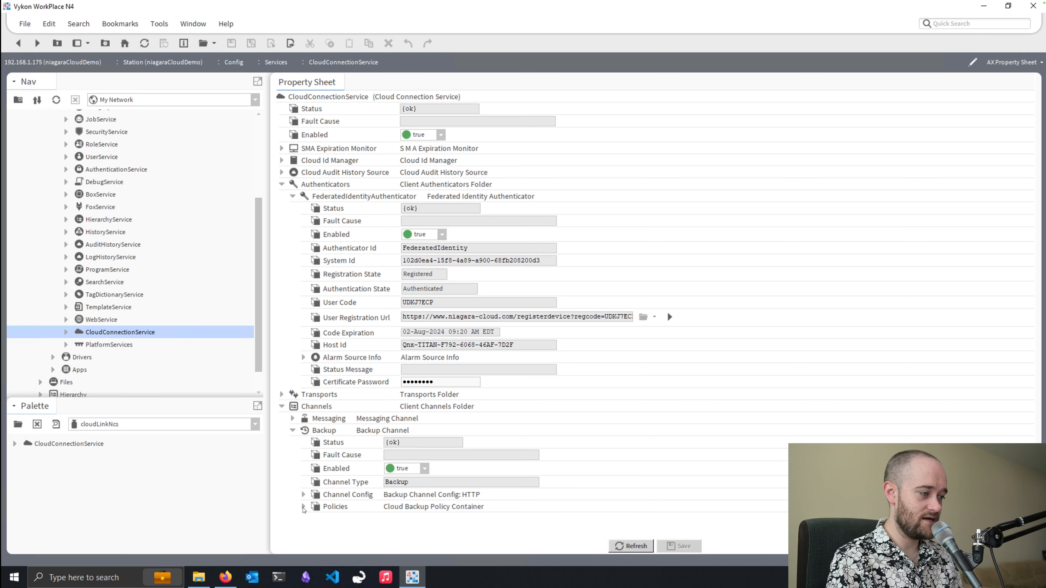
pyautogui.click(303, 507)
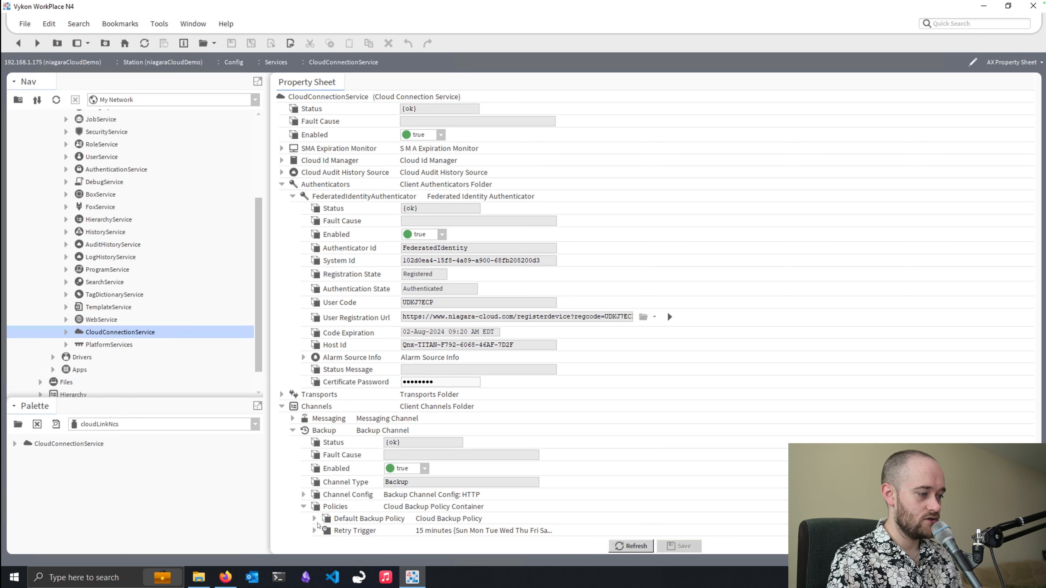
pyautogui.click(315, 519)
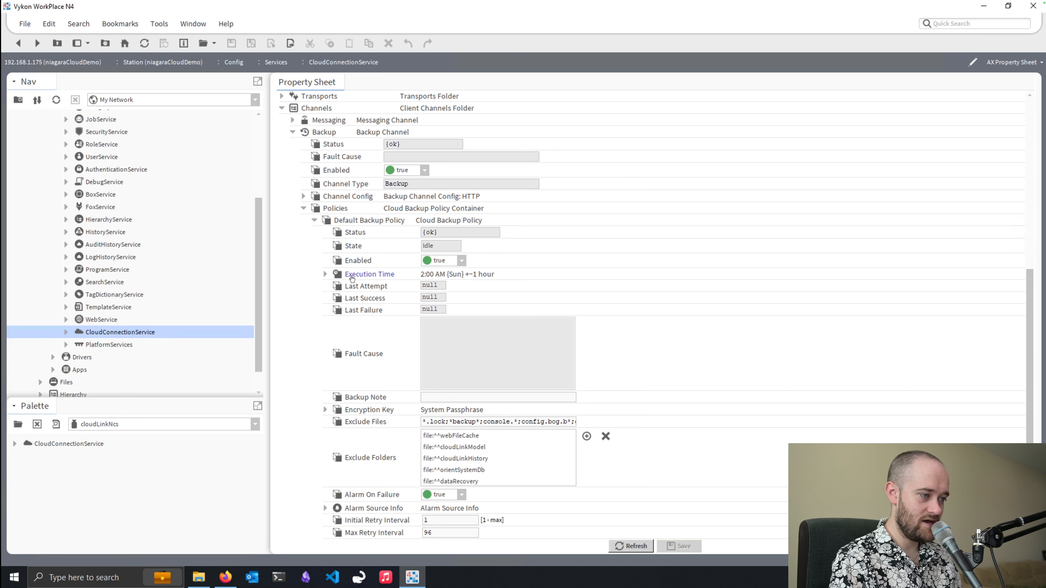
# Expand Execution Time to see the 2:00 AM Sunday schedule and read the Exclude Files patterns
pyautogui.click(325, 274)
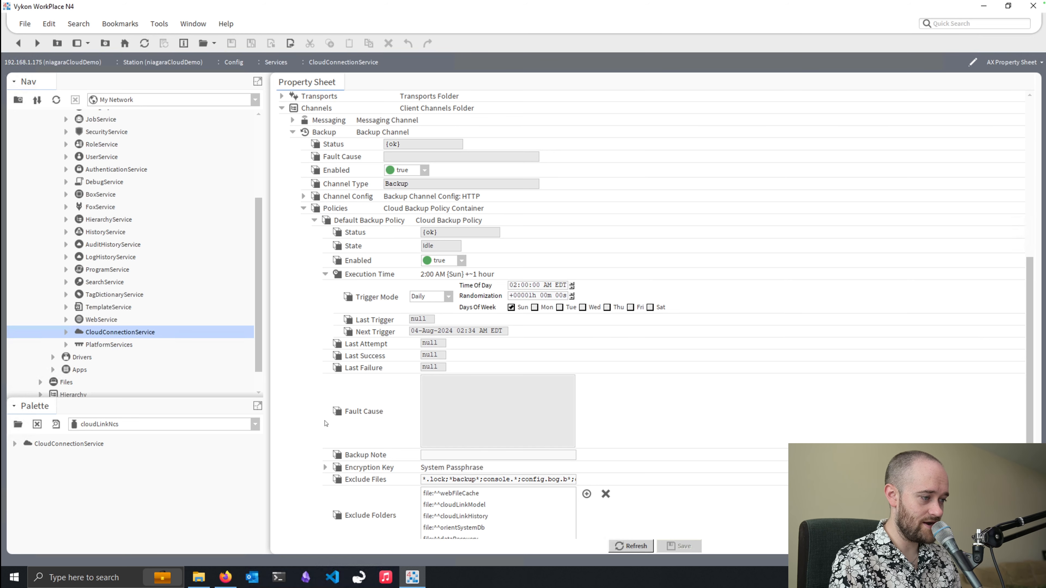
pyautogui.scroll(-3, 327, 425)
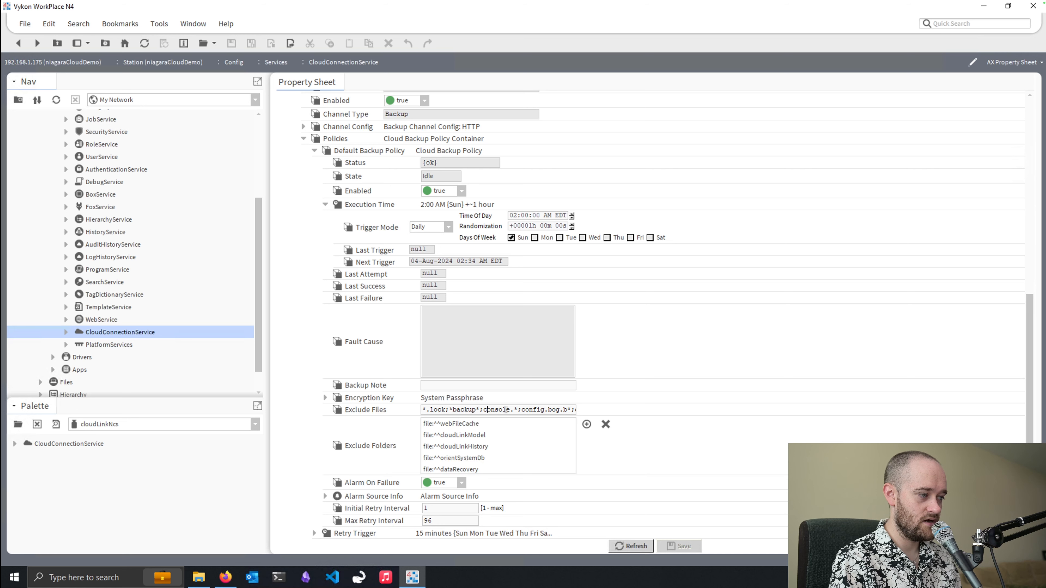
pyautogui.moveTo(506, 410); pyautogui.dragTo(627, 414)
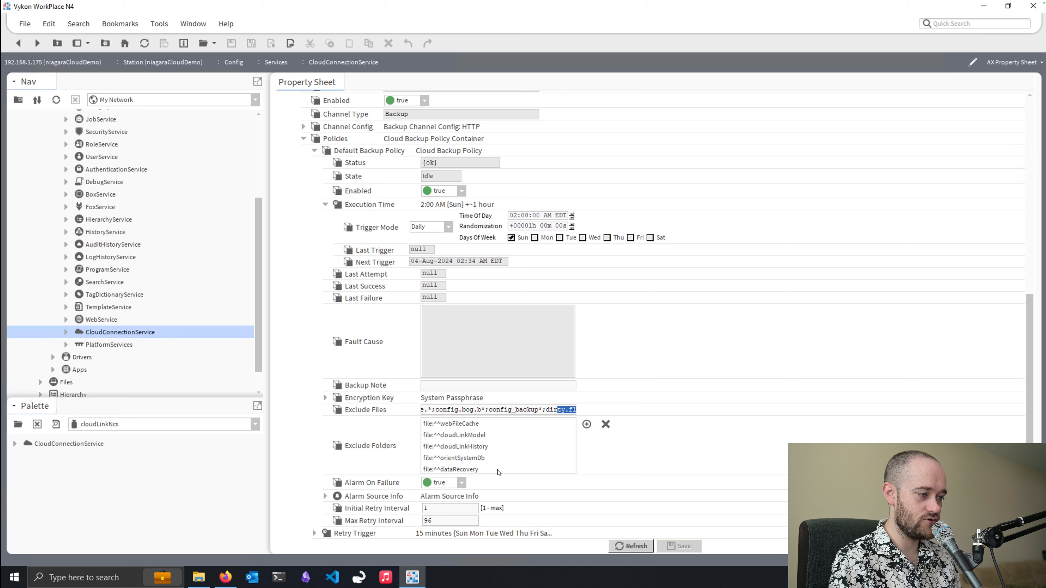
pyautogui.moveTo(489, 409); pyautogui.dragTo(334, 408)
pyautogui.click(457, 410)
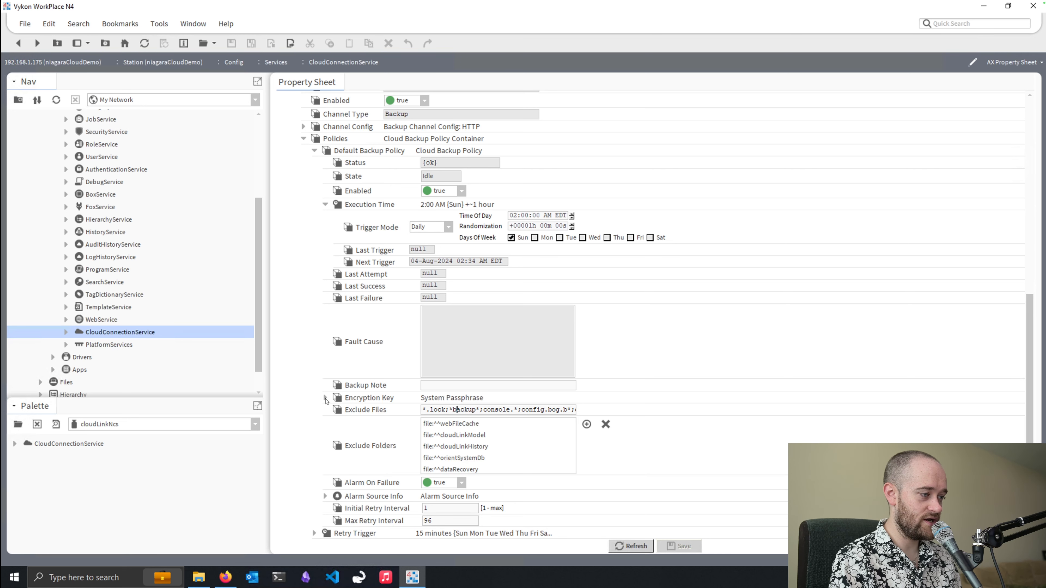
# Check the Encryption Key settings, keeping System Passphrase as the key type
pyautogui.click(325, 398)
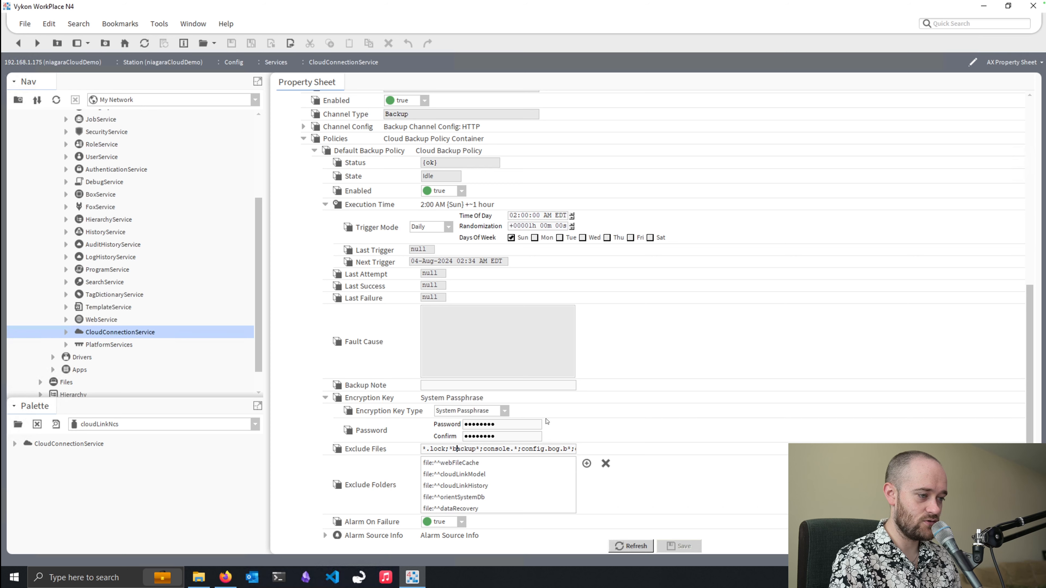
pyautogui.scroll(-2, 547, 422)
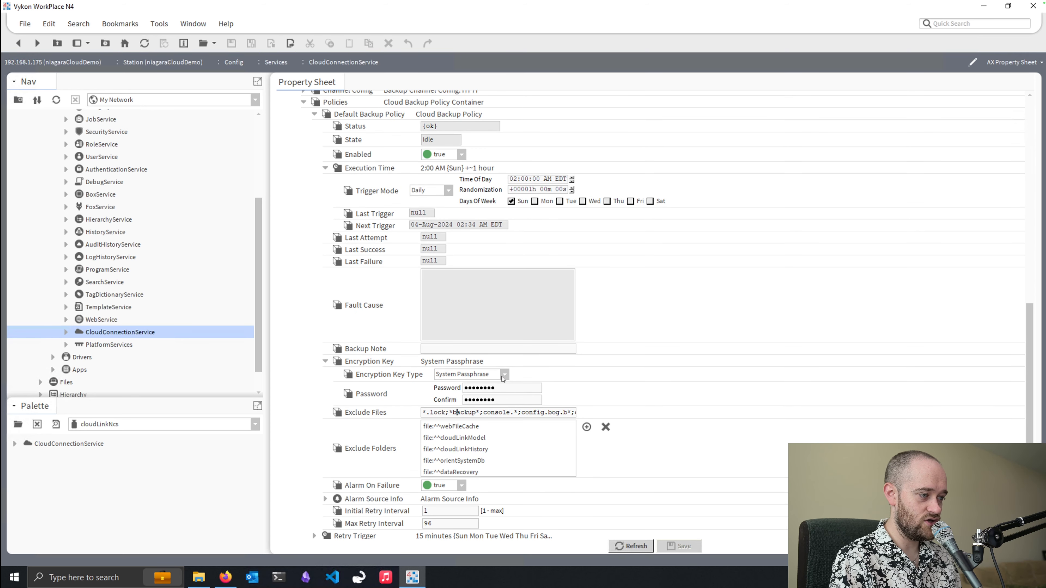
pyautogui.click(503, 375)
pyautogui.click(503, 377)
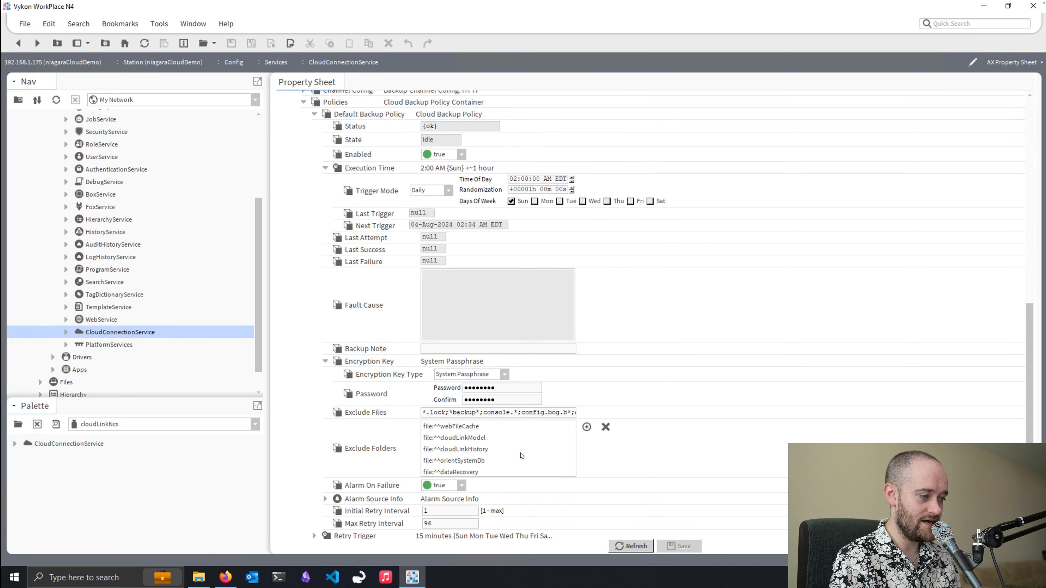
# Check Alarm Source Info keeping Default Alarm Class, then collapse it and the Default Backup Policy
pyautogui.scroll(-1, 519, 453)
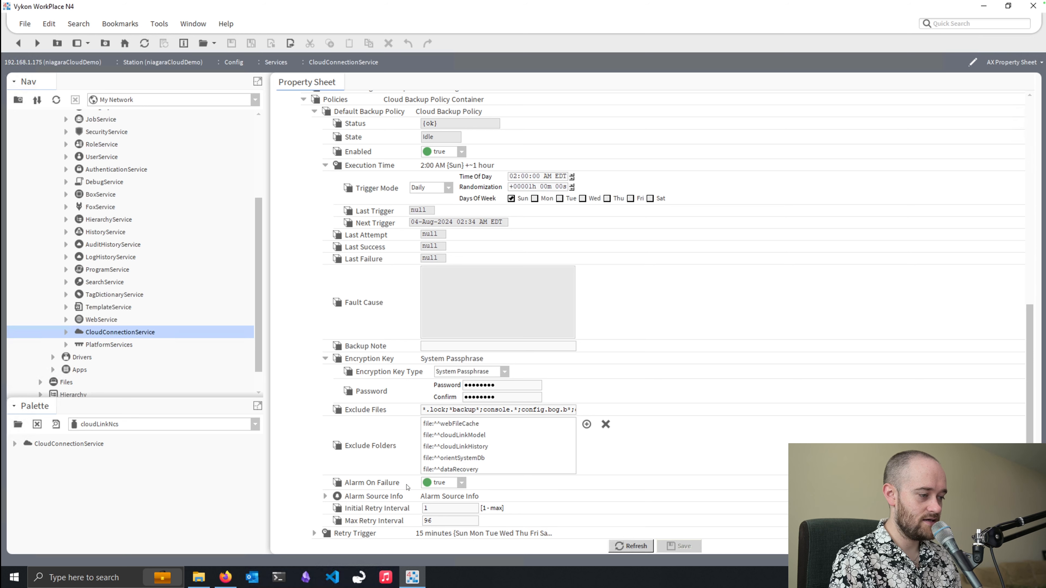
pyautogui.click(325, 496)
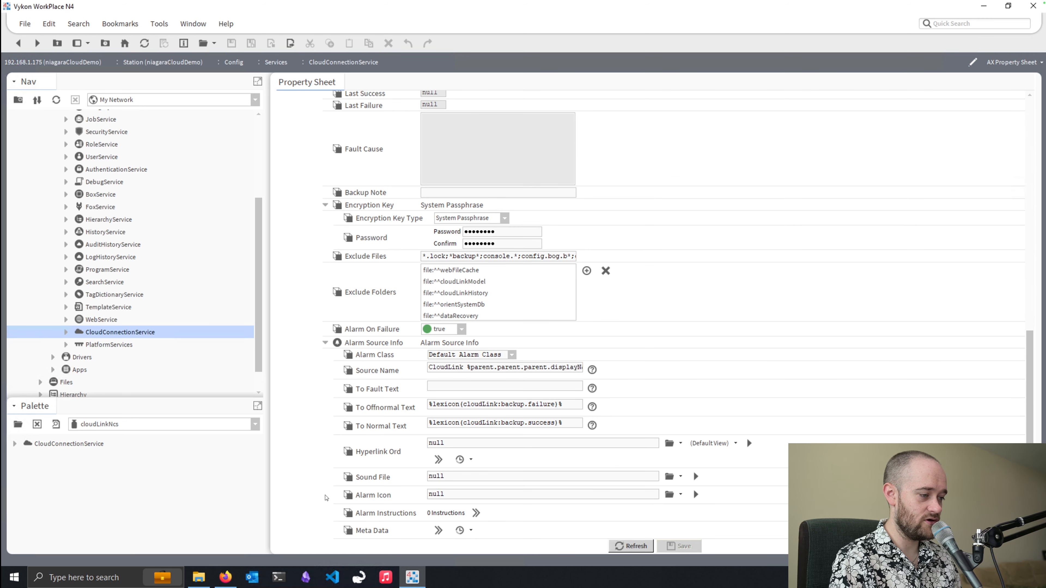
pyautogui.click(511, 356)
pyautogui.click(510, 357)
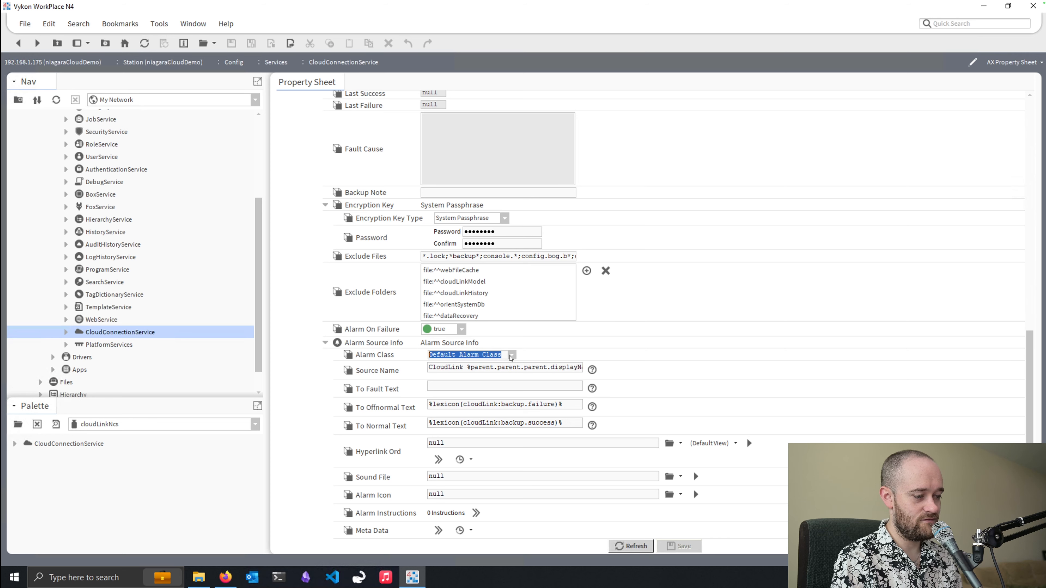
pyautogui.scroll(3, 357, 406)
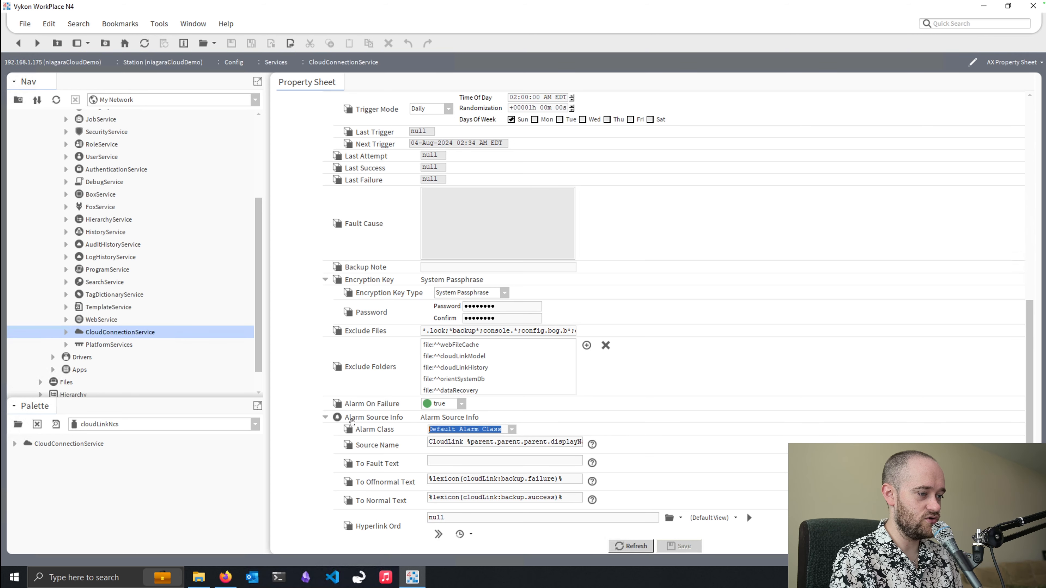
pyautogui.click(327, 418)
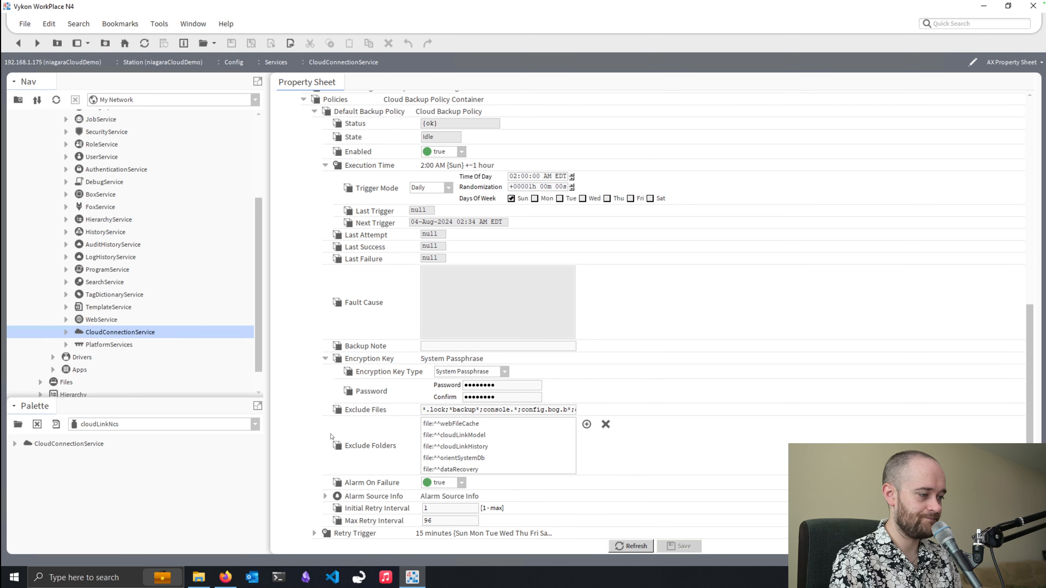
pyautogui.scroll(3, 334, 435)
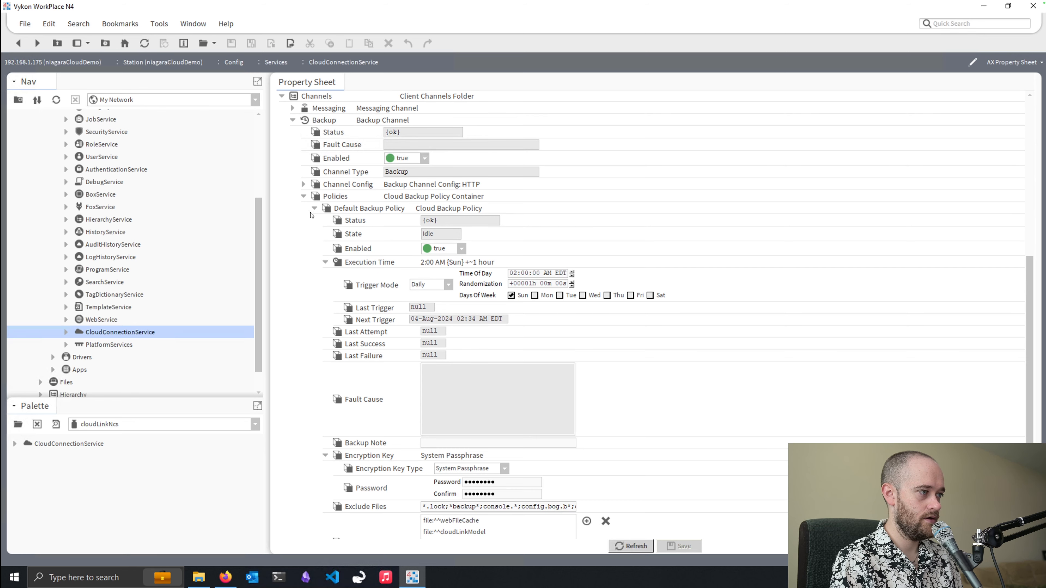
pyautogui.click(314, 210)
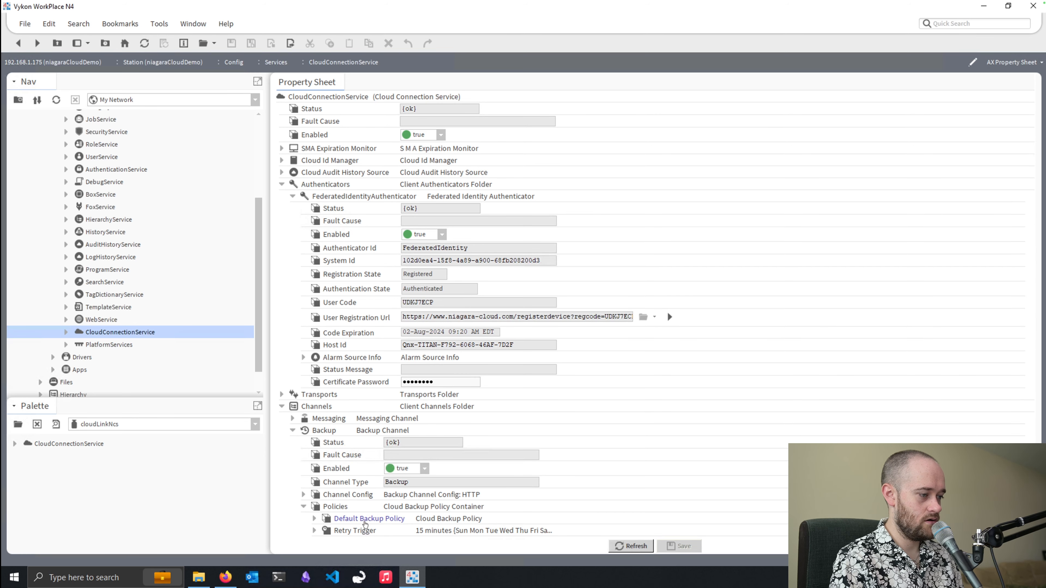
# Execute the Default Backup Policy now and expand it to watch State and Last Success
pyautogui.rightClick(362, 523)
pyautogui.moveTo(398, 208)
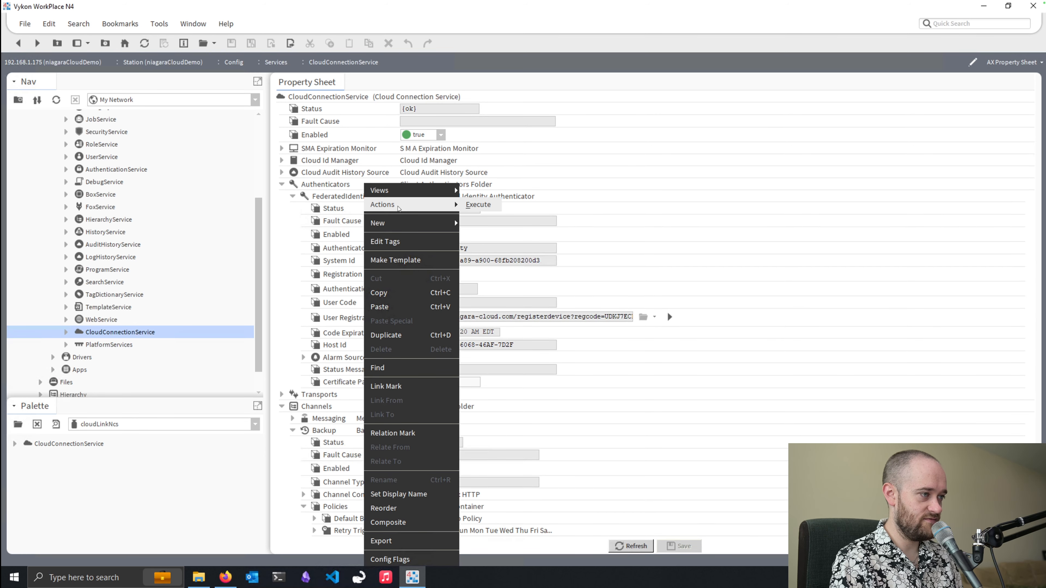
pyautogui.click(471, 206)
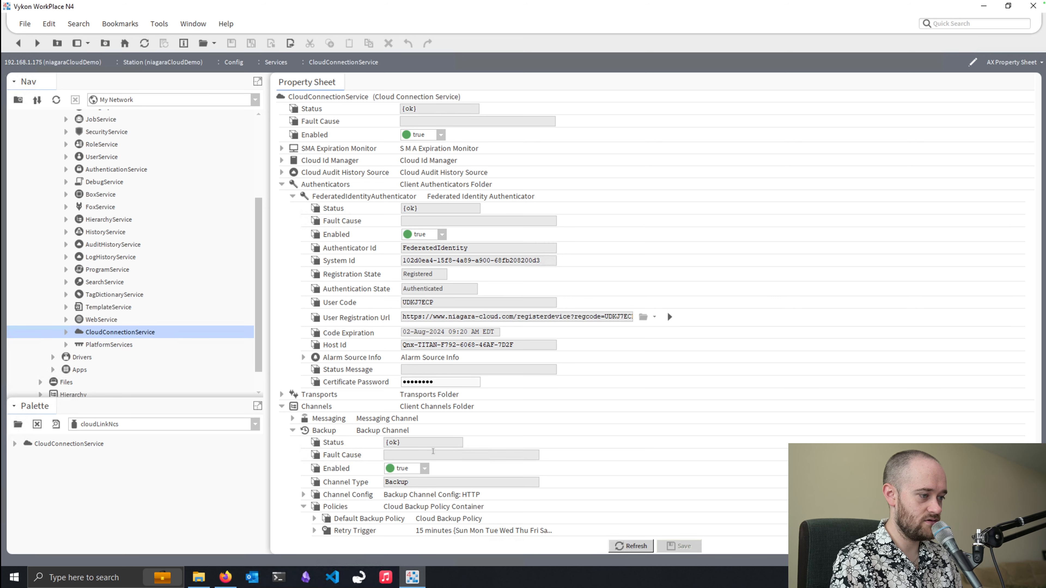
pyautogui.click(314, 519)
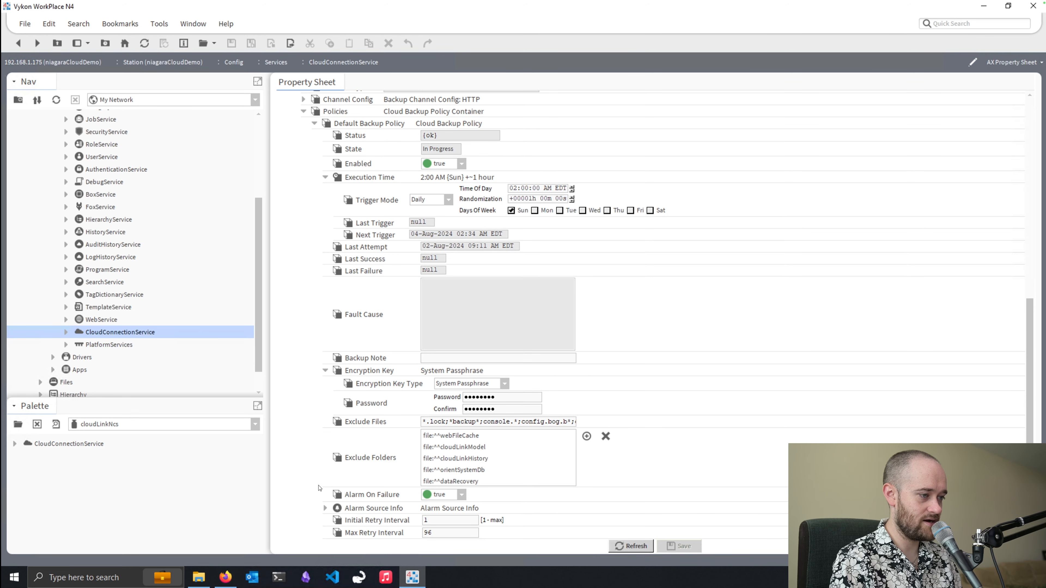
pyautogui.scroll(-1, 319, 488)
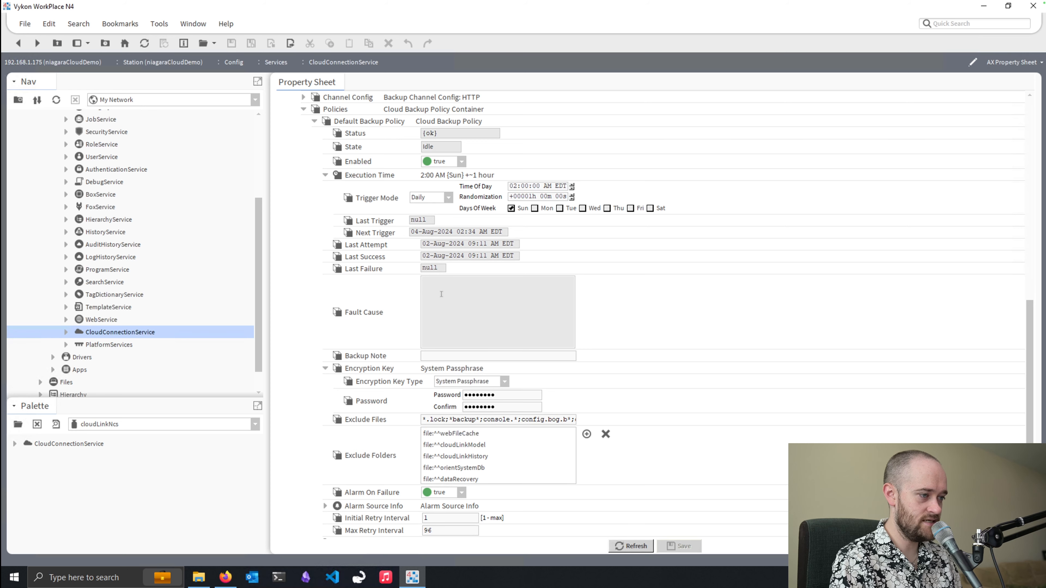
pyautogui.scroll(3, 369, 330)
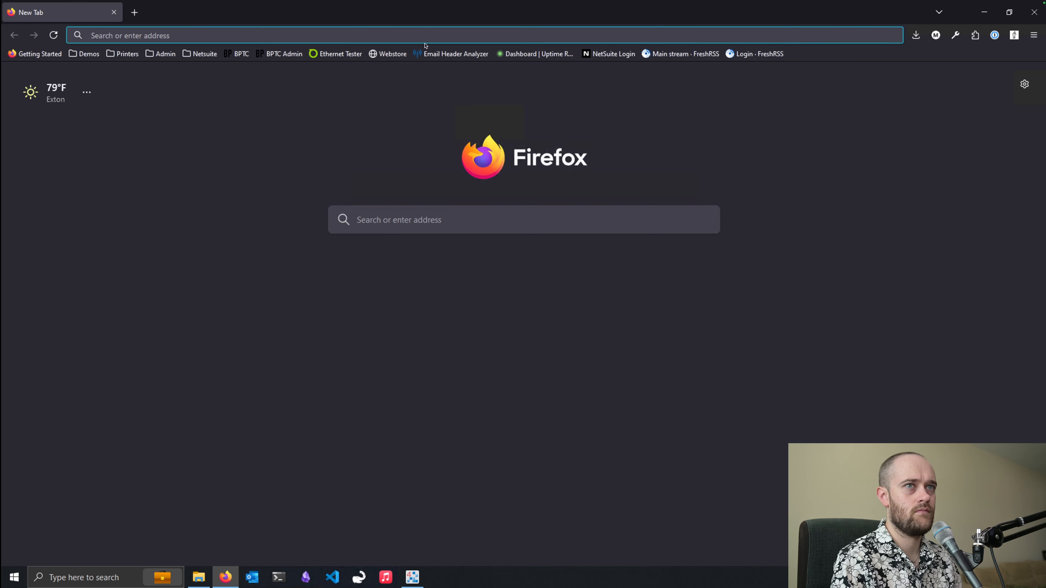
# Go to niagara-cloud in Firefox and sign in with the saved login
pyautogui.click(425, 36)
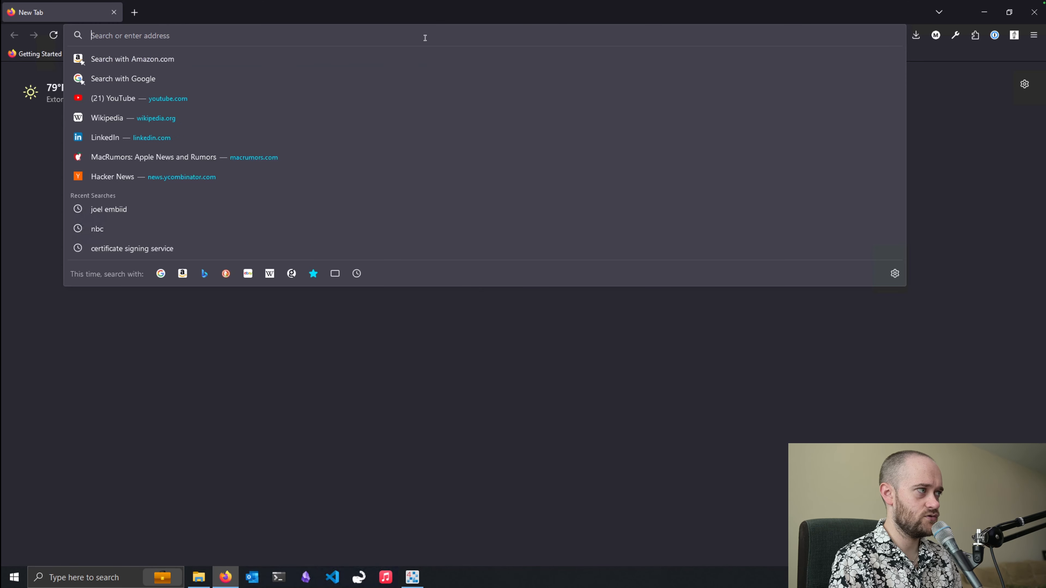
pyautogui.write('niagara-cloud.com/')
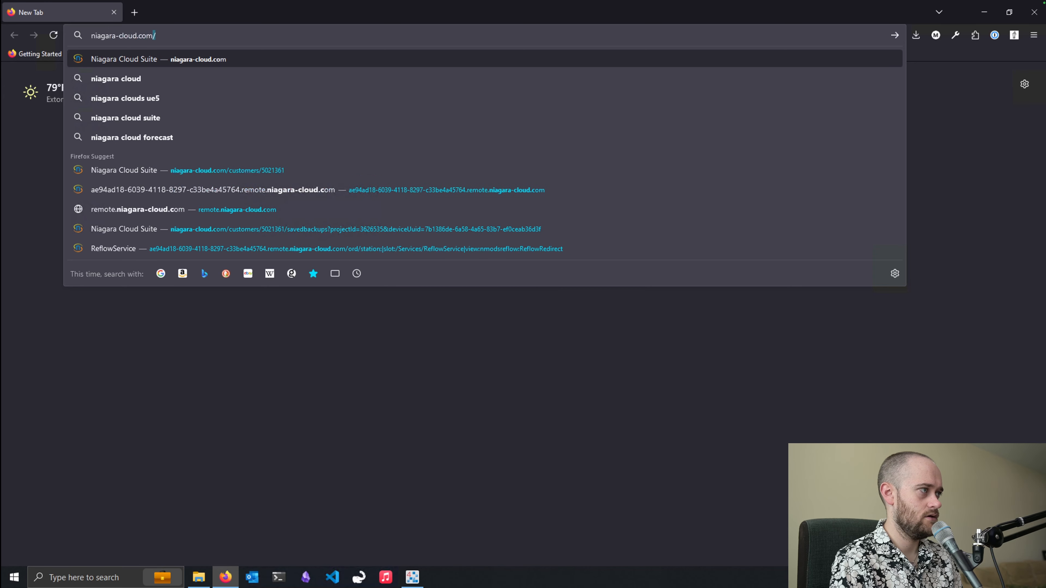
pyautogui.press('Return')
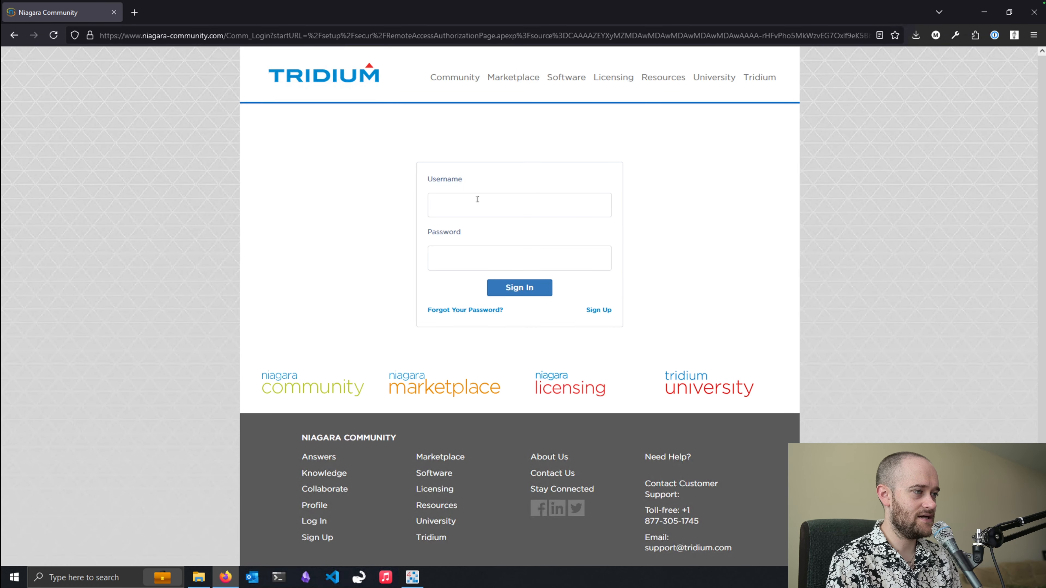
pyautogui.click(477, 201)
pyautogui.click(490, 243)
pyautogui.click(510, 284)
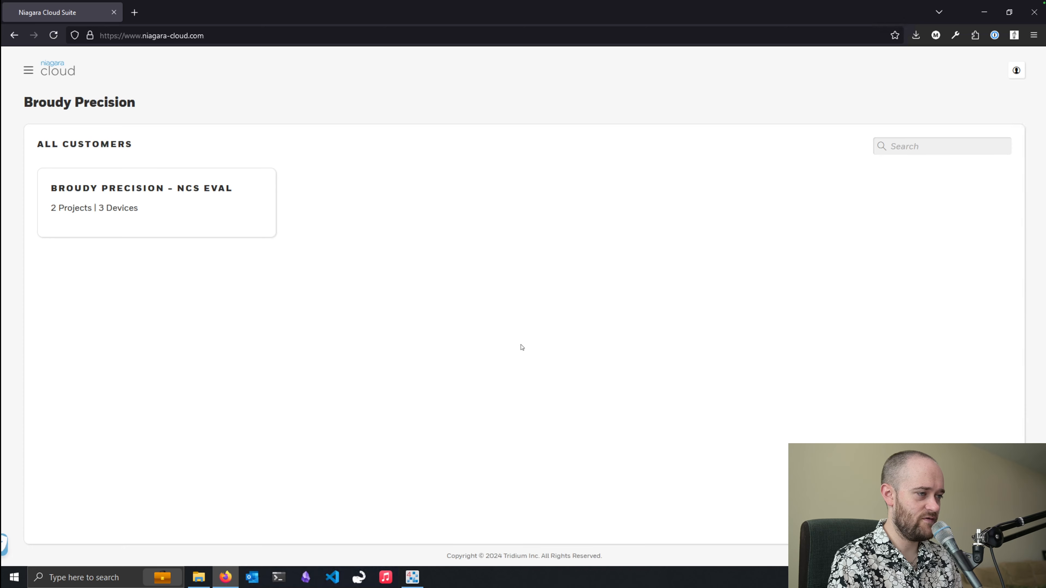
# Open Broudy Precision – NCS EVAL, filter to the Demo project, and open NCS-Demo's Saved Backups
pyautogui.click(145, 207)
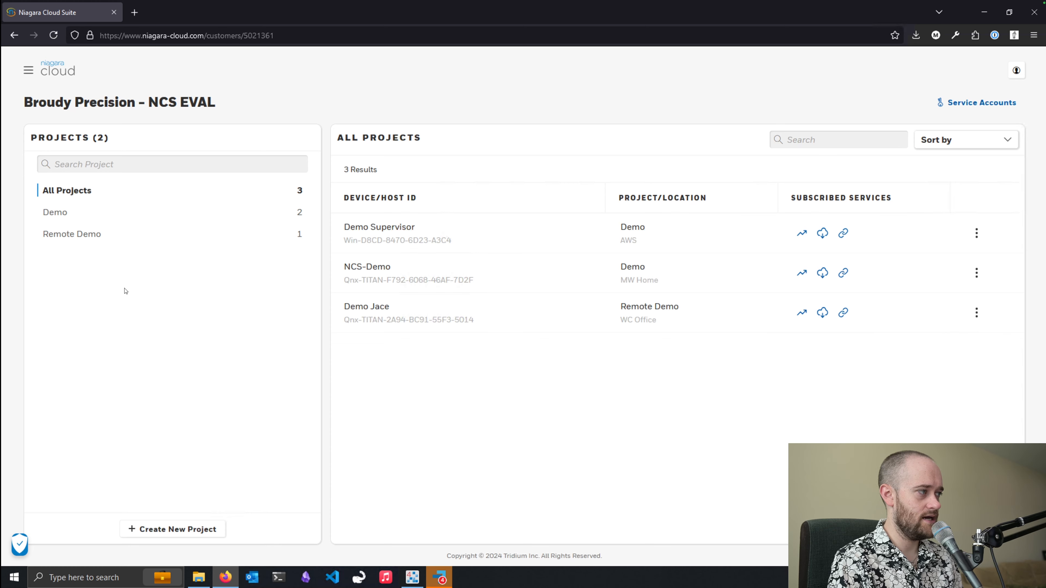
pyautogui.click(59, 221)
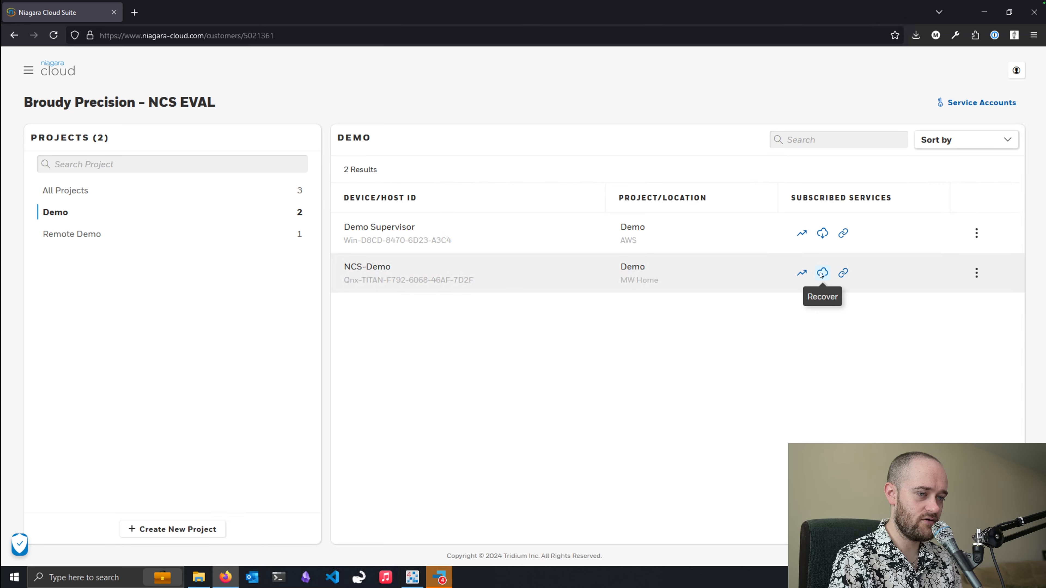
pyautogui.click(822, 274)
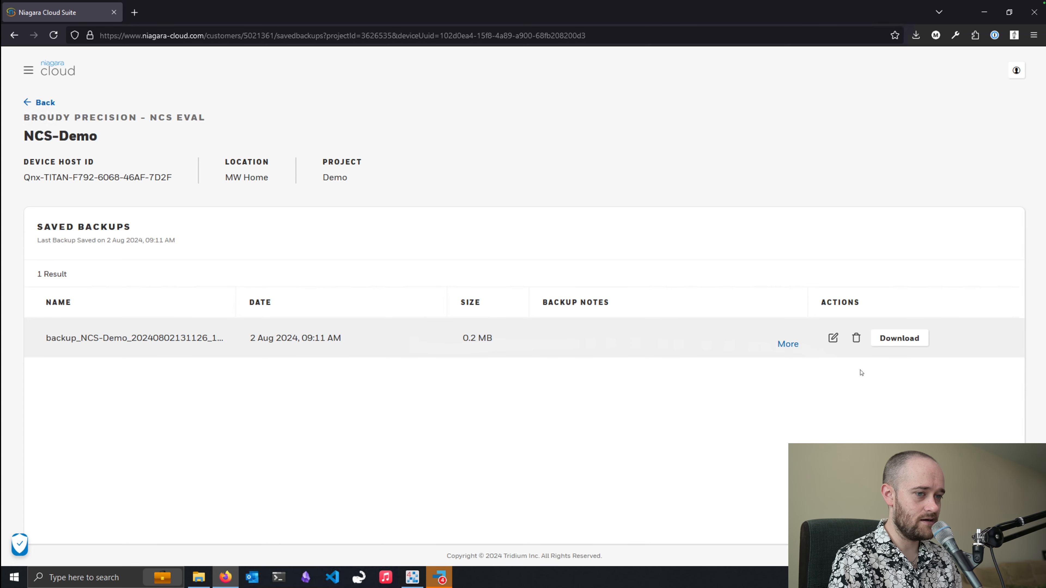
# Add the note 'Initial backup' to the NCS-Demo backup, mark it preferred, and save
pyautogui.click(833, 338)
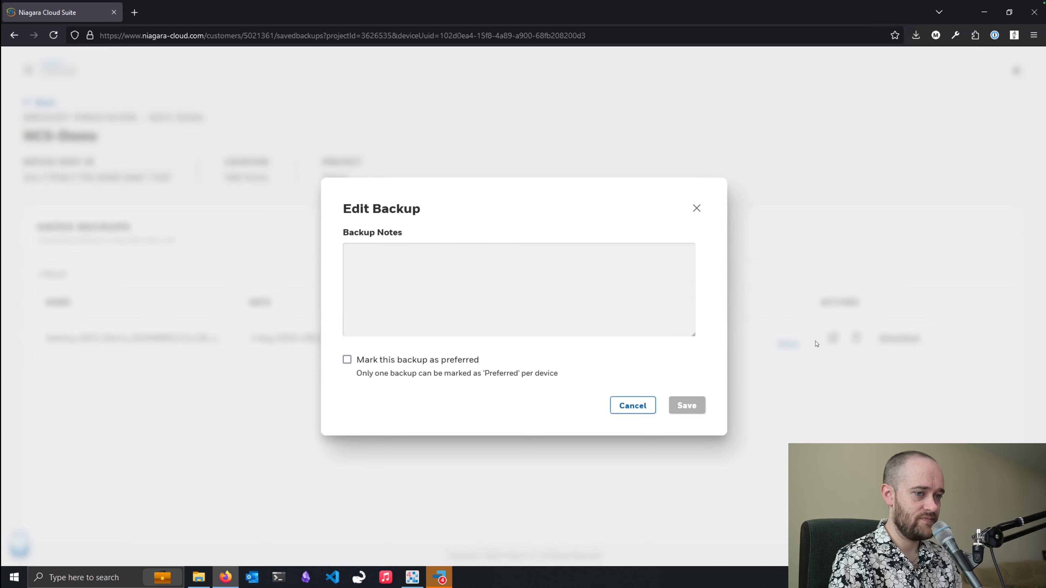
pyautogui.click(435, 266)
pyautogui.write('Ini')
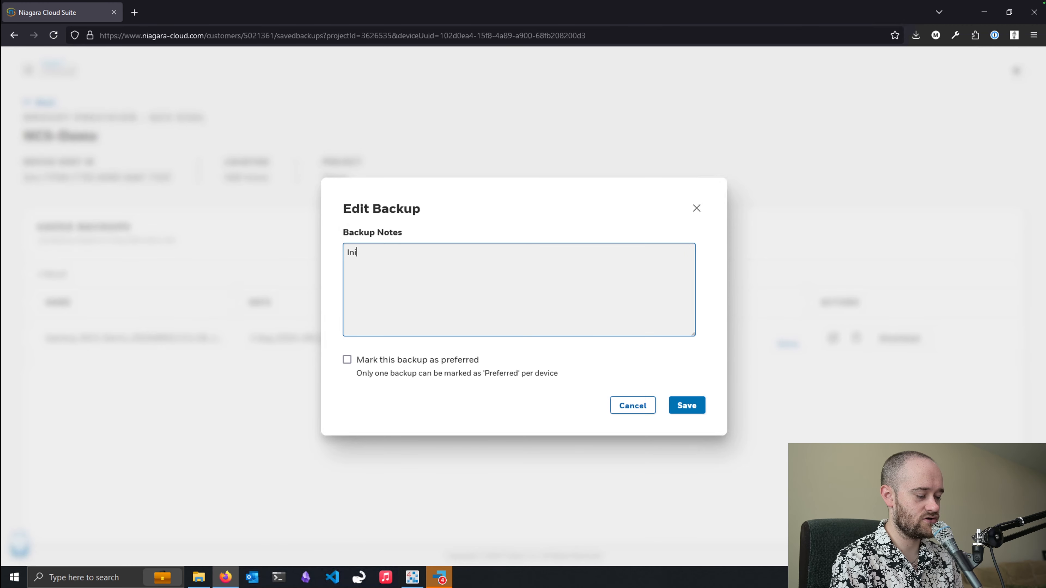
pyautogui.write('tial ')
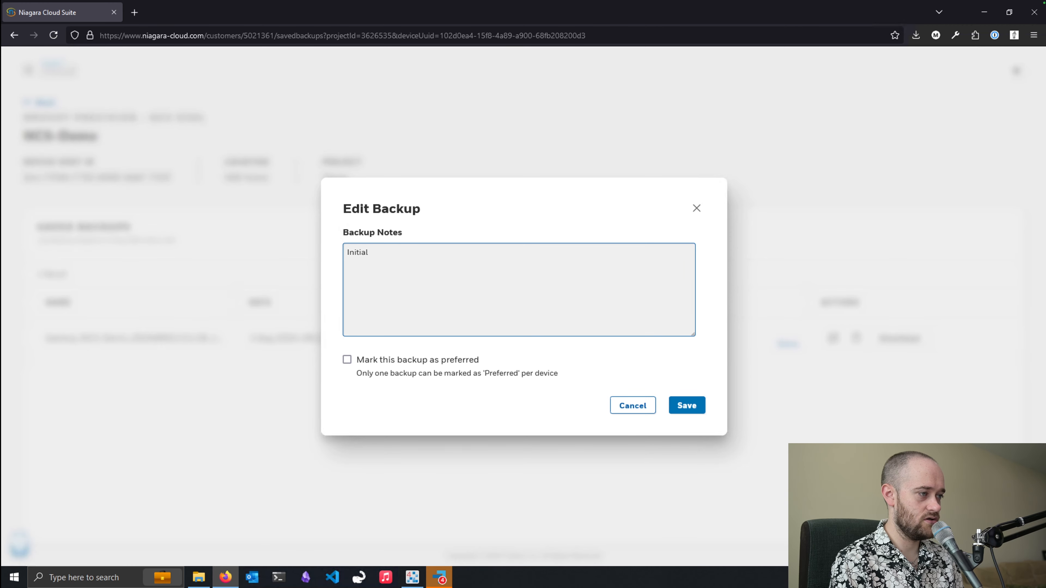
pyautogui.write('backup')
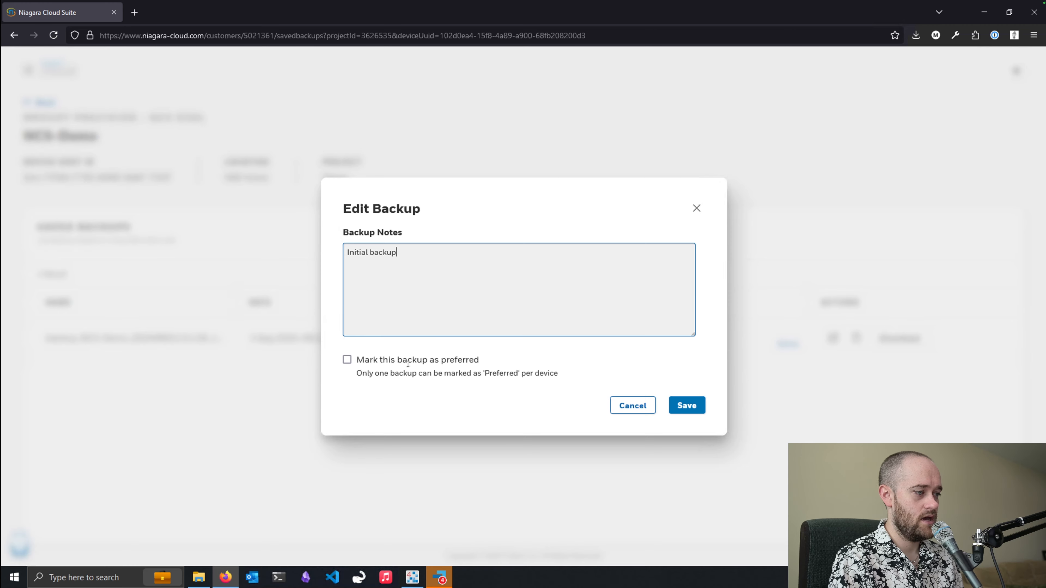
pyautogui.click(408, 364)
pyautogui.click(348, 360)
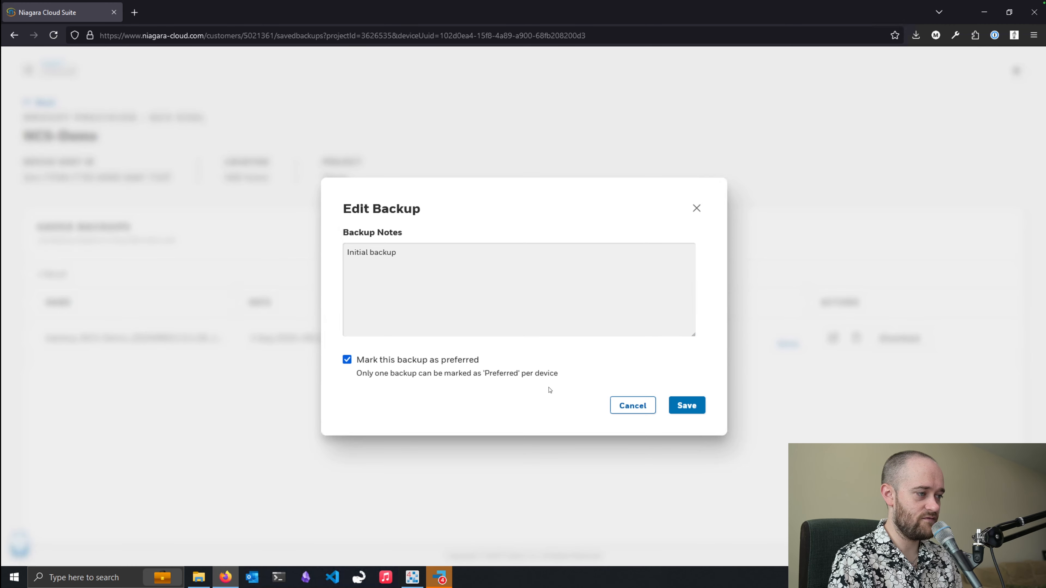
pyautogui.click(687, 406)
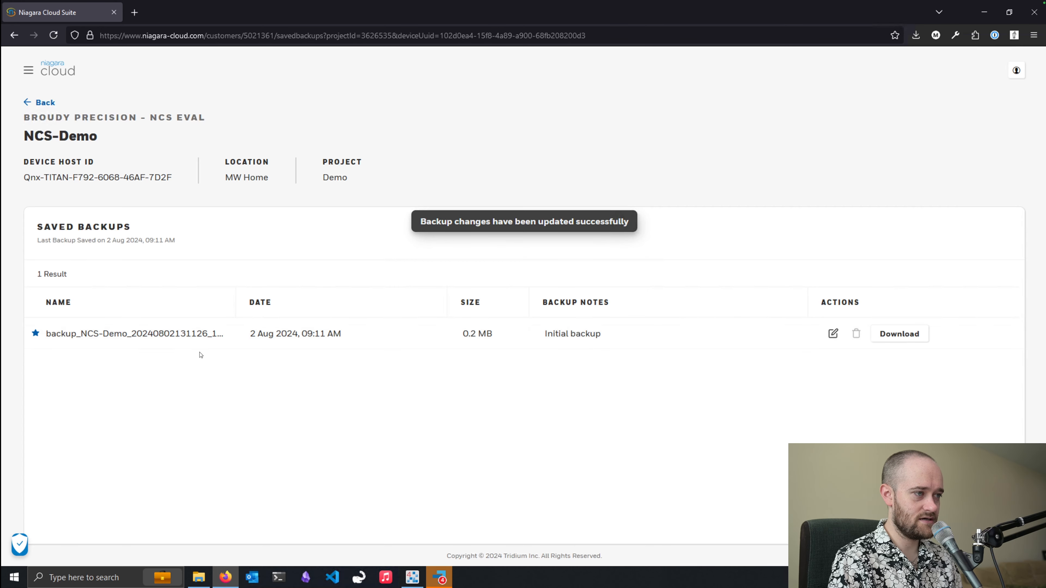
# Download the 199 KB NCS-Demo backup file, check it in its folder, then return to WorkPlace N4
pyautogui.moveTo(35, 334)
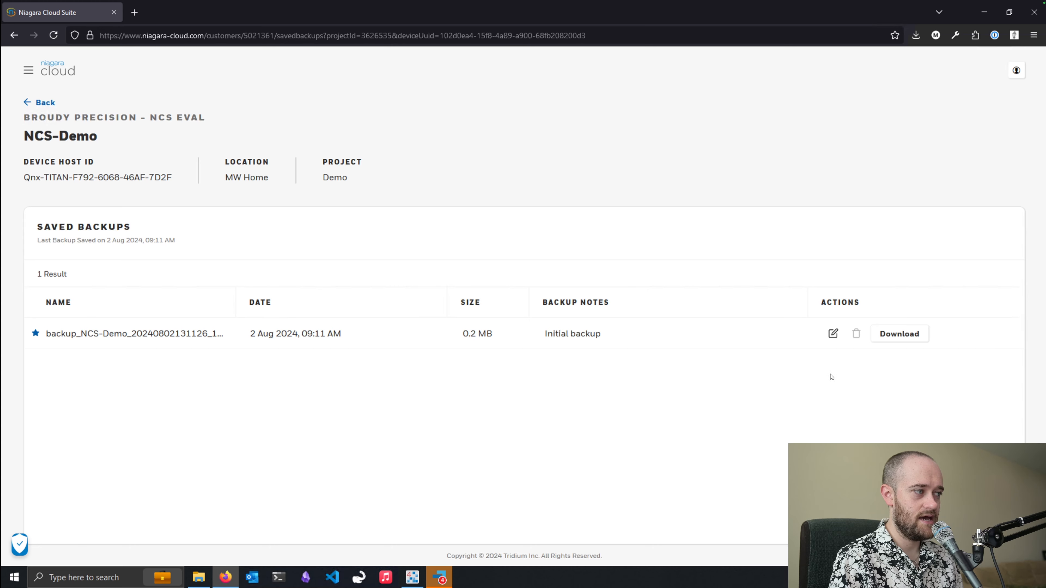
pyautogui.click(893, 334)
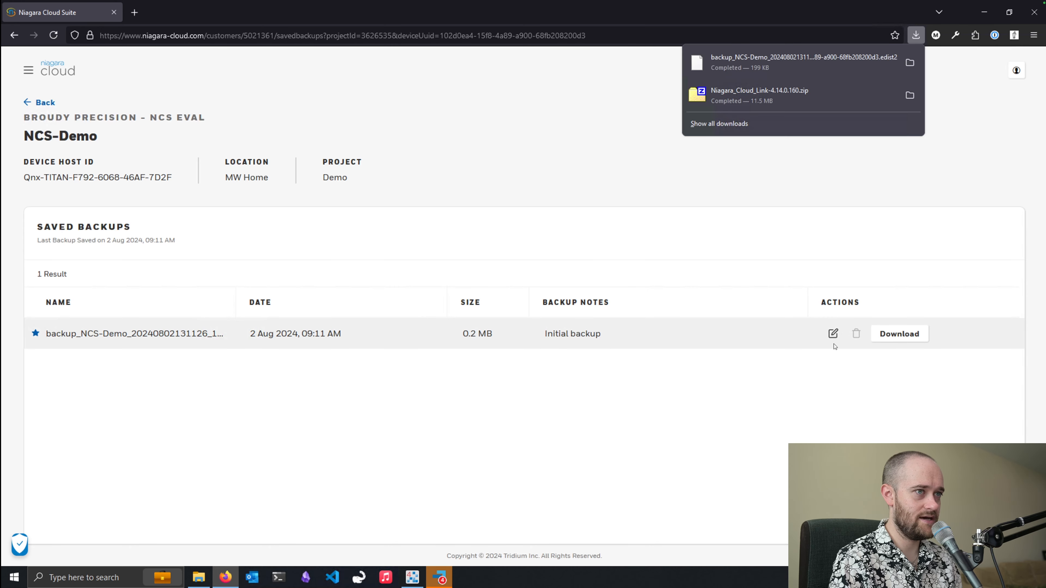
pyautogui.click(910, 62)
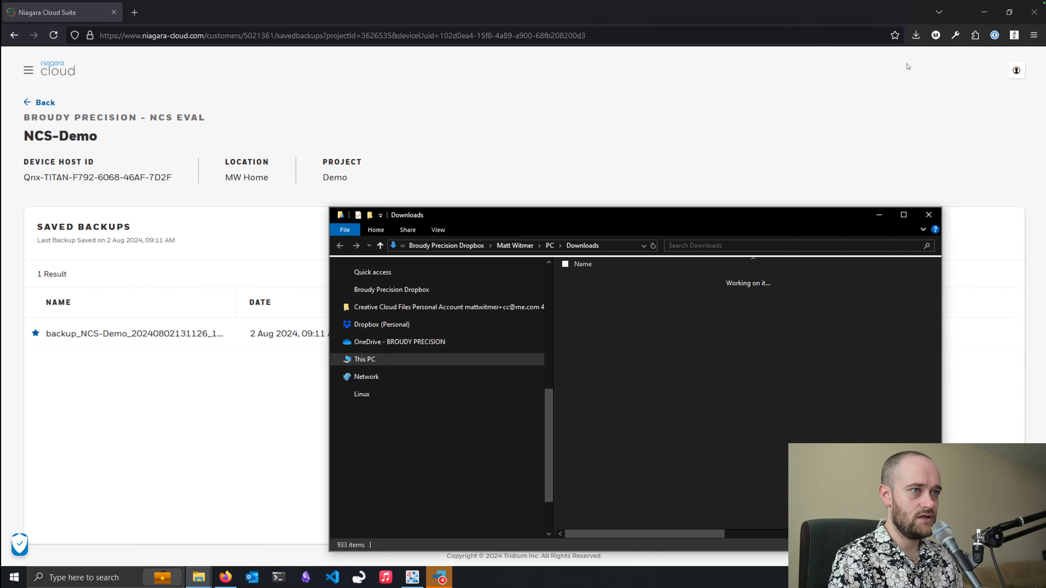
pyautogui.click(929, 215)
pyautogui.click(916, 35)
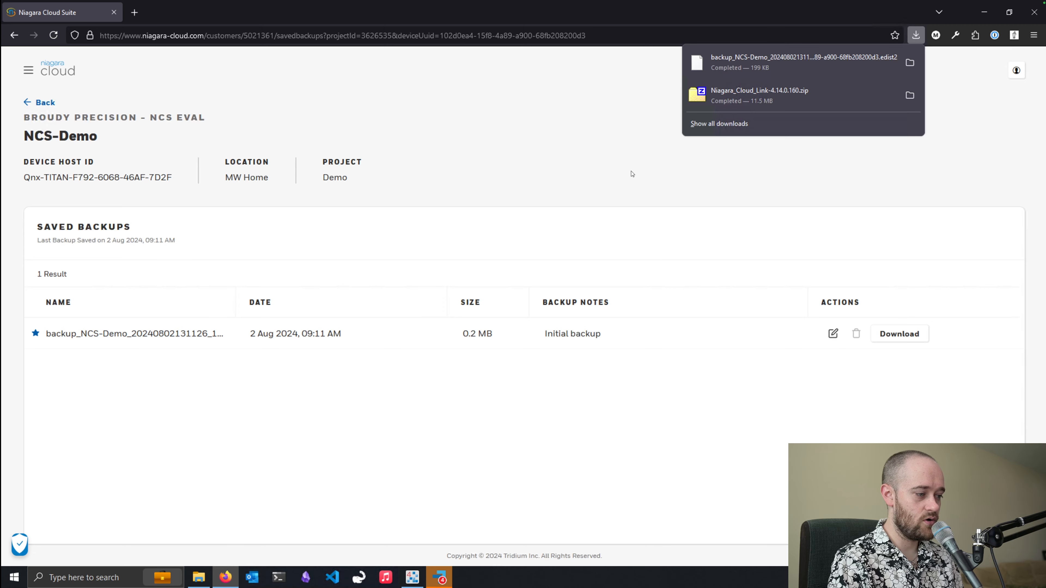
pyautogui.click(475, 508)
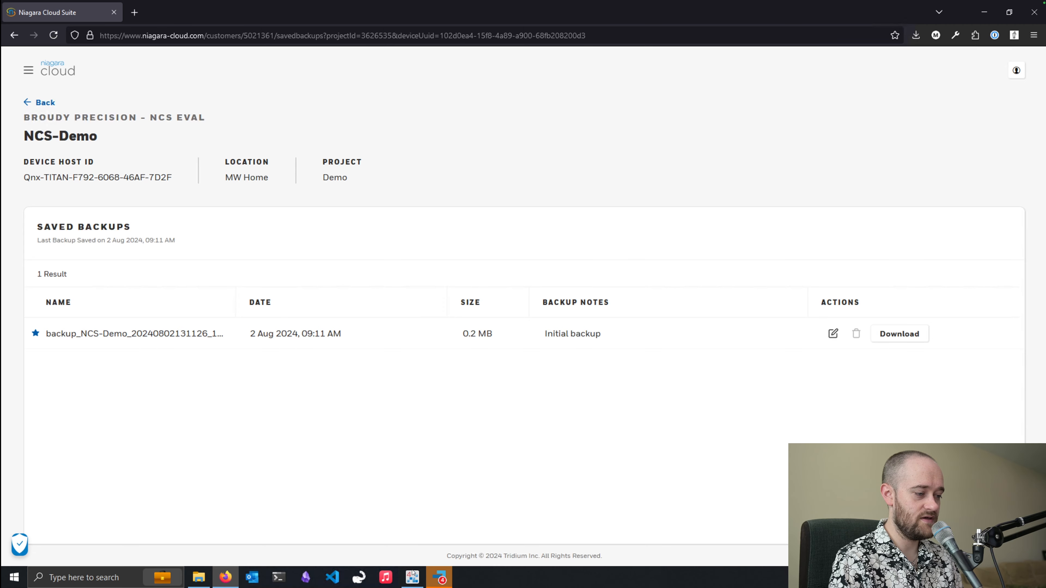
pyautogui.click(407, 581)
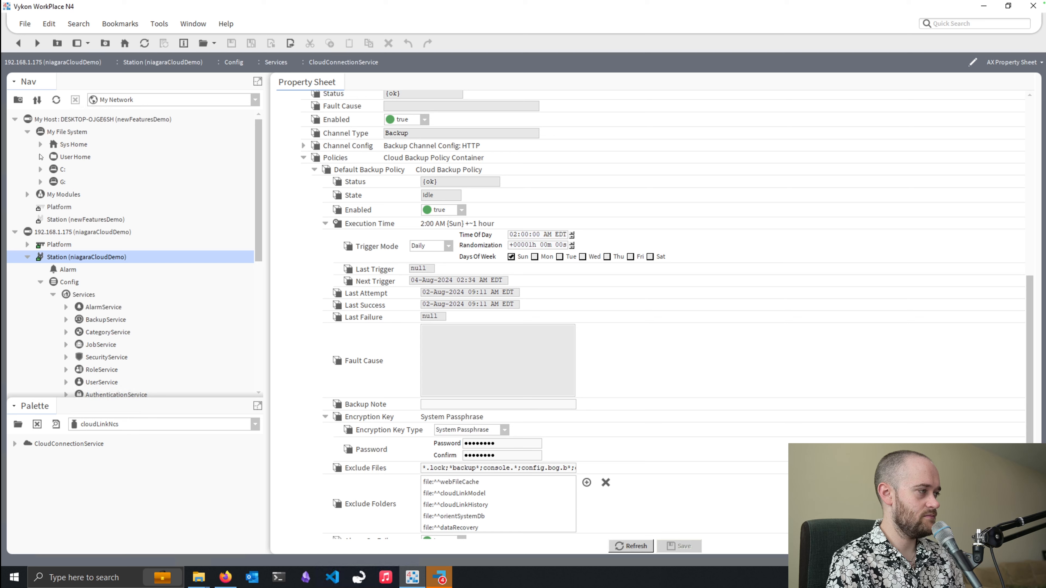
# Expand User Home under My File System and refresh its contents
pyautogui.click(41, 157)
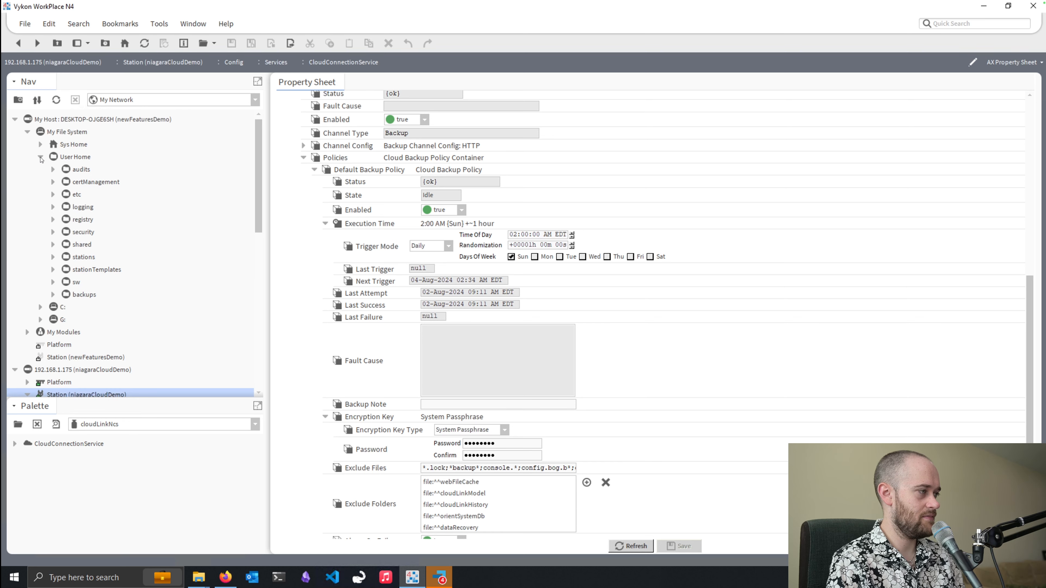
pyautogui.click(41, 157)
pyautogui.click(40, 144)
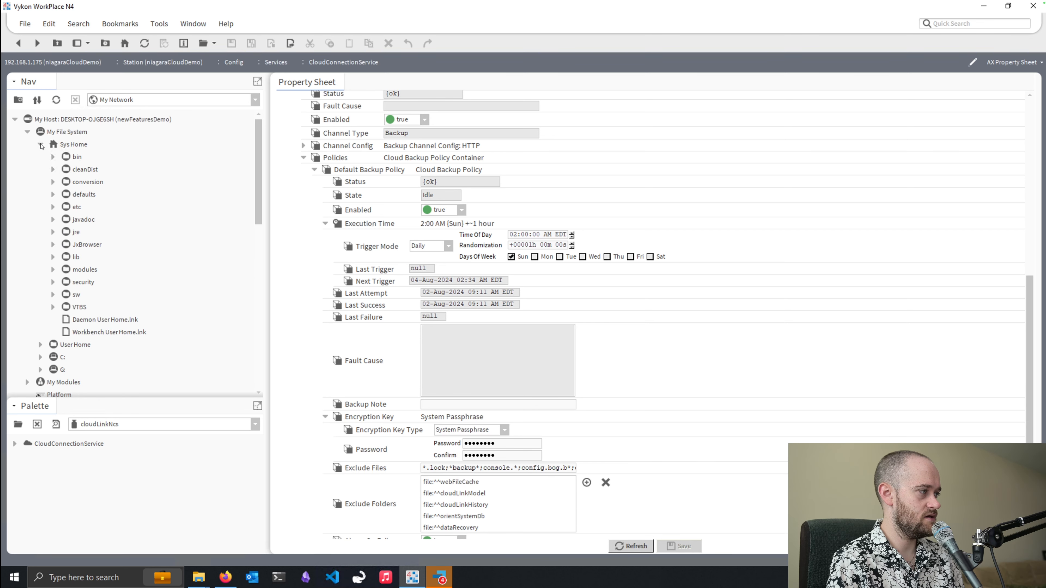
pyautogui.click(40, 144)
pyautogui.click(41, 157)
pyautogui.rightClick(67, 157)
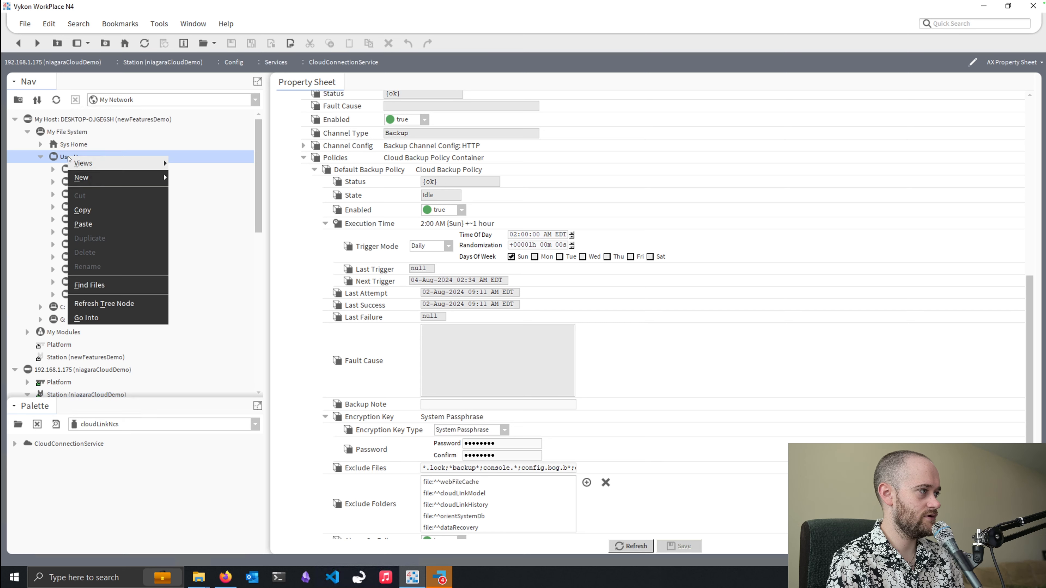
pyautogui.click(95, 305)
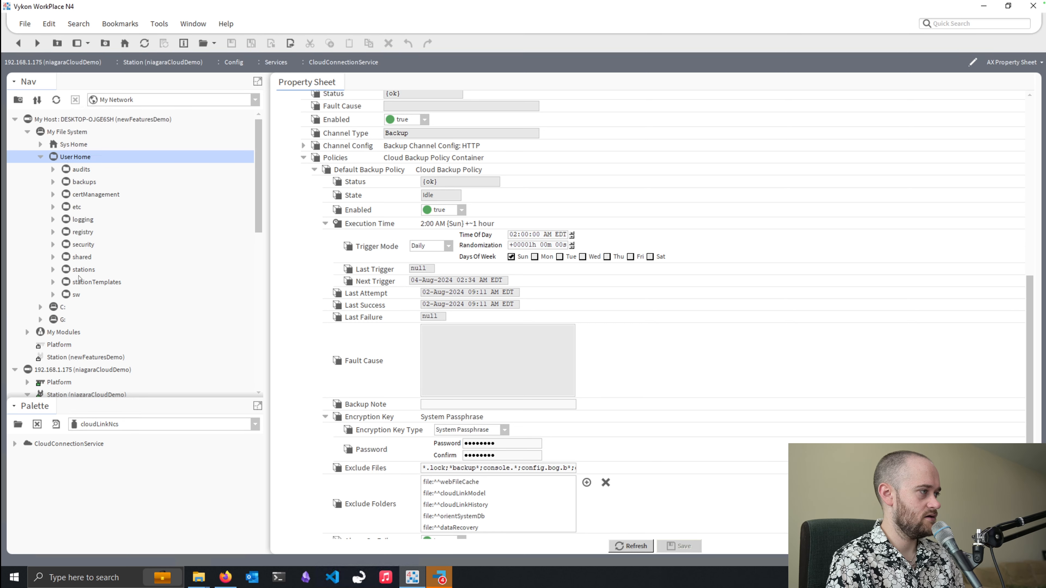
# Open the encrypted NCS-Demo .edist2 backup from the backups folder
pyautogui.doubleClick(78, 183)
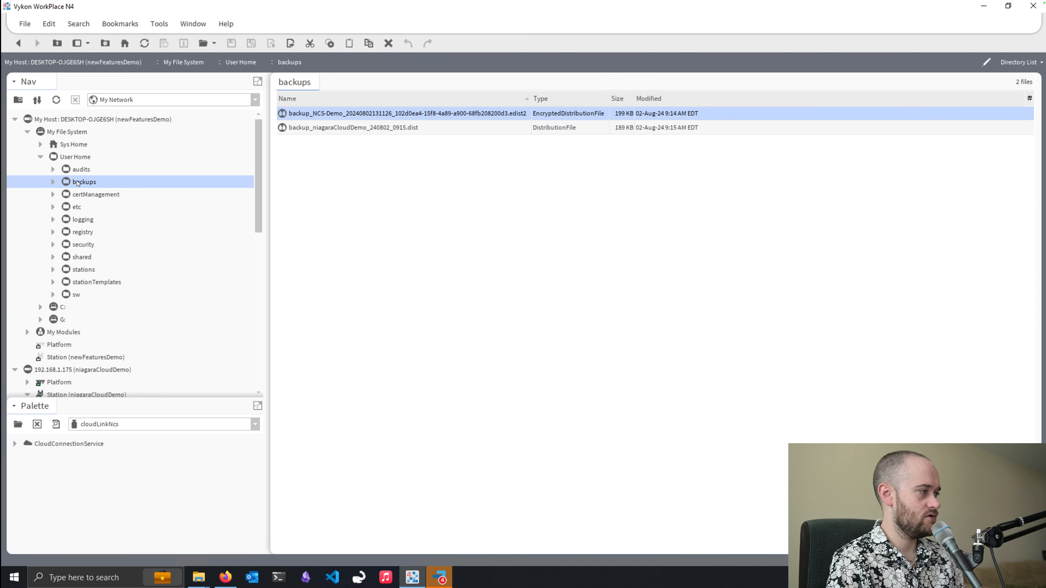
pyautogui.click(54, 182)
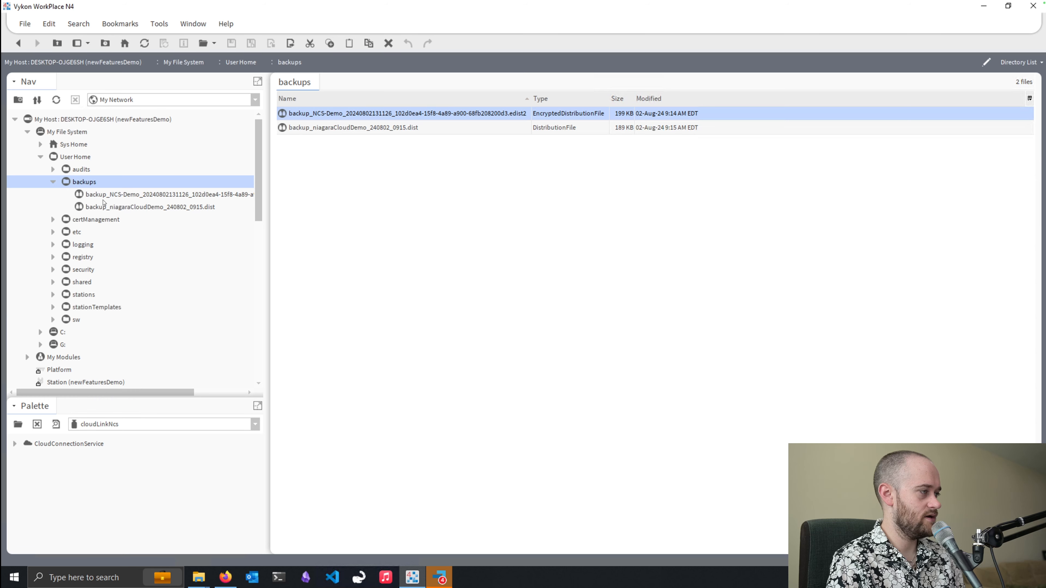
pyautogui.doubleClick(182, 195)
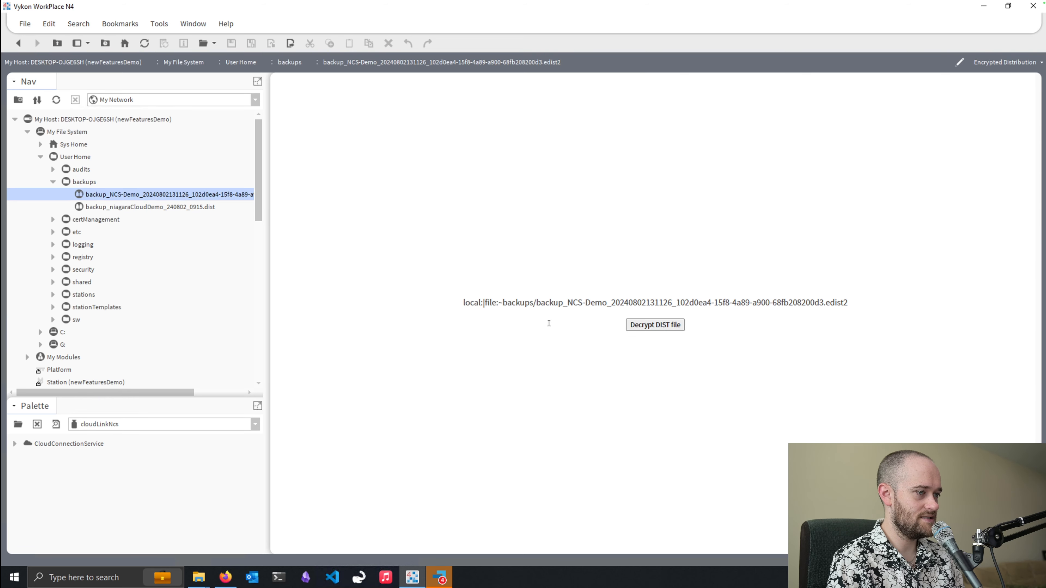
# Decrypt the NCS-Demo backup into a .dist file using the system passphrase
pyautogui.click(656, 326)
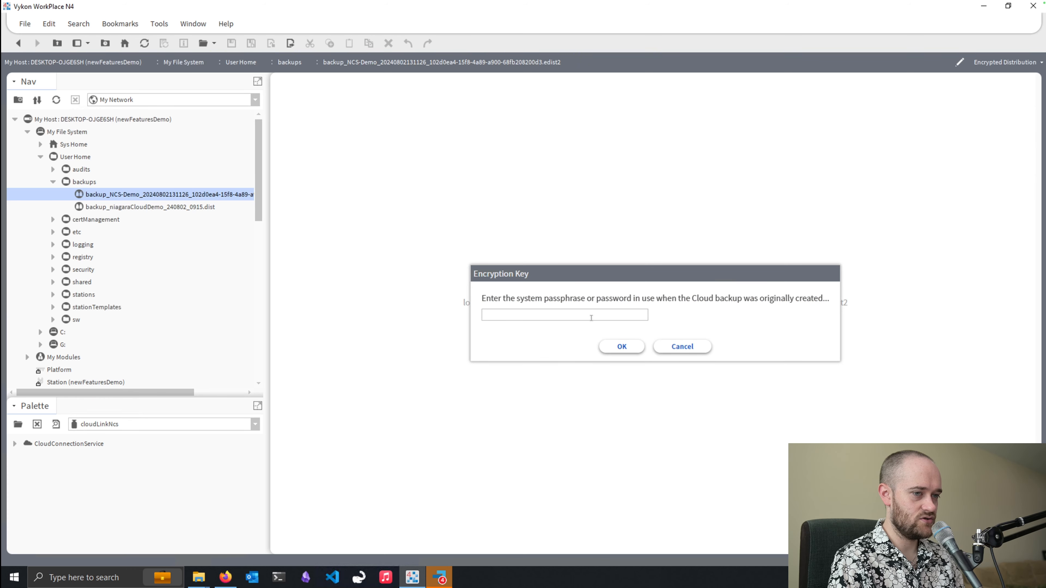
pyautogui.write('•••')
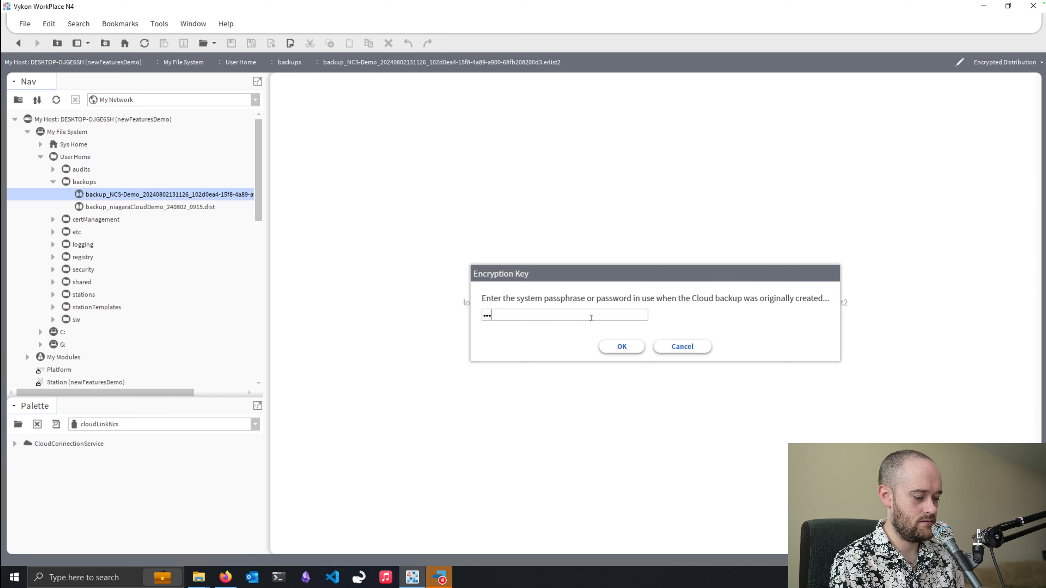
pyautogui.write('••••')
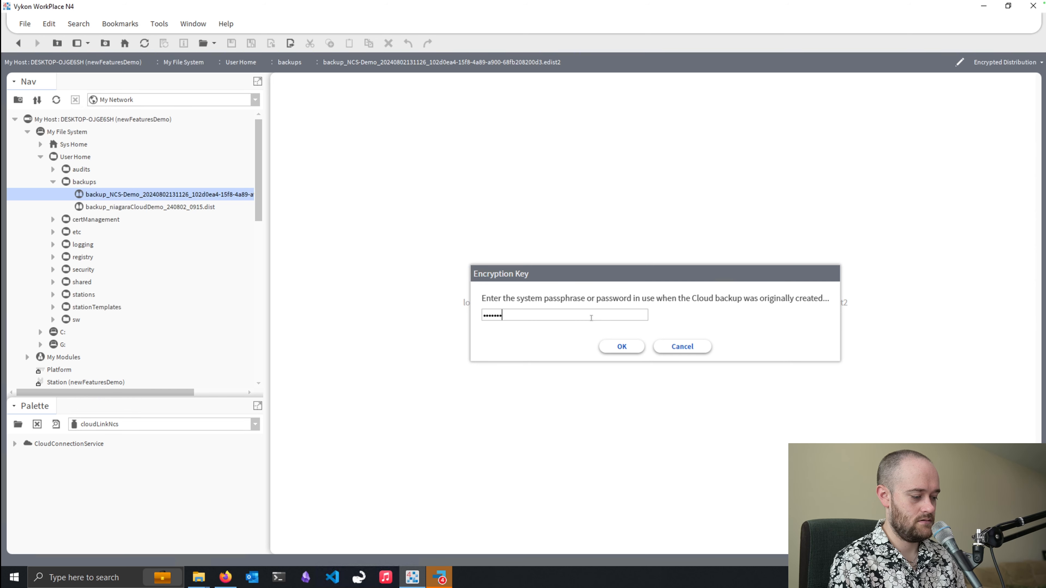
pyautogui.write('••')
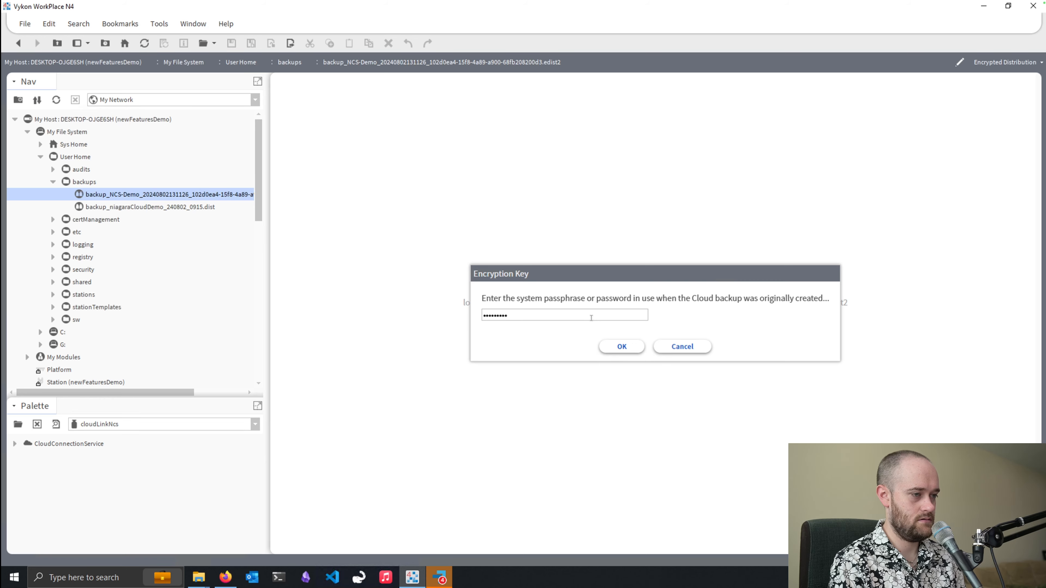
pyautogui.write('••')
pyautogui.press('Return')
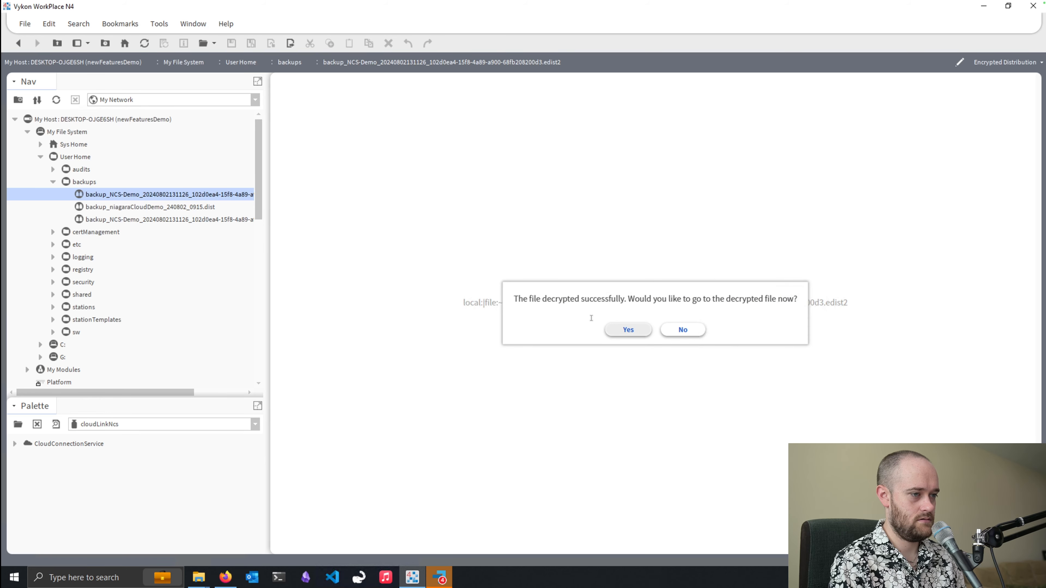
pyautogui.click(618, 330)
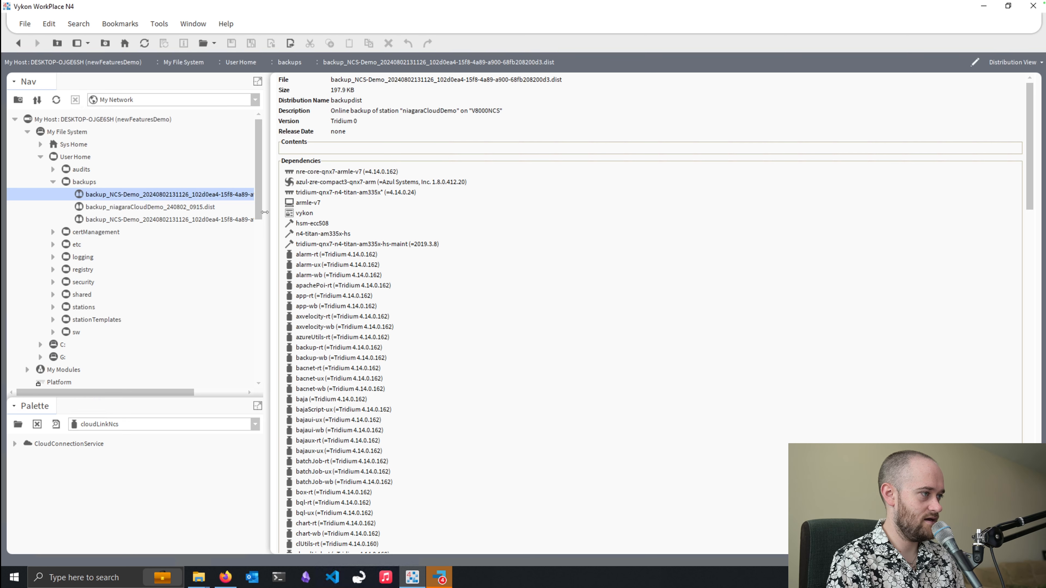
# Select the decrypted .dist file and review its Tridium 4.14.0.162 dependency list
pyautogui.moveTo(265, 214); pyautogui.dragTo(381, 214)
pyautogui.click(269, 220)
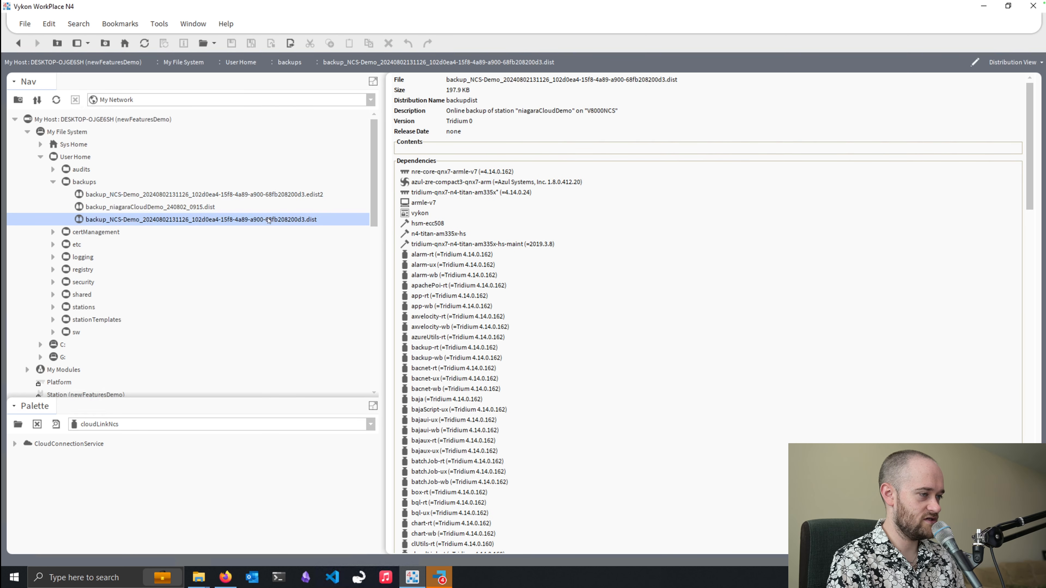
pyautogui.scroll(-20, 543, 280)
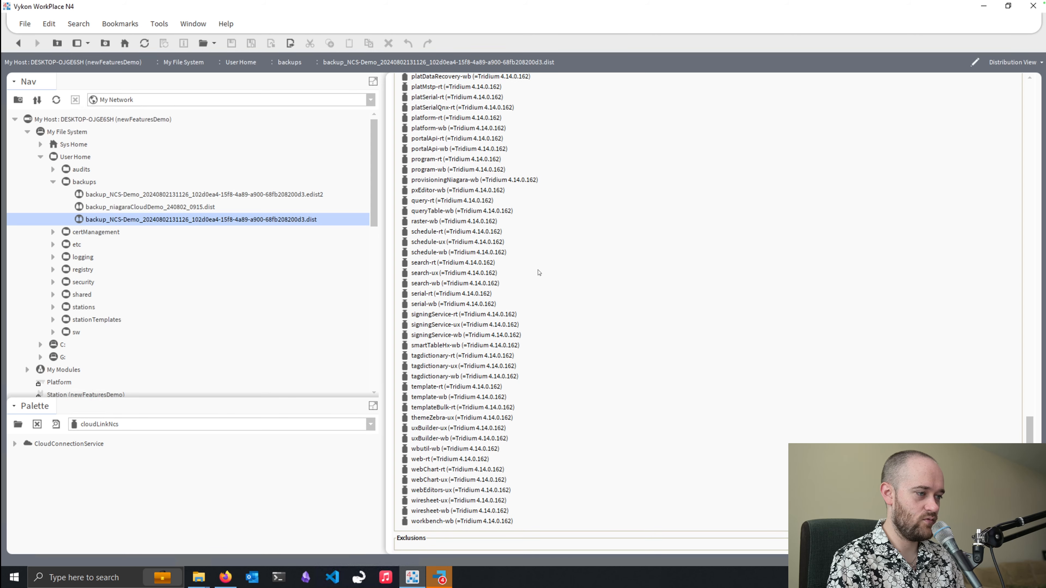
pyautogui.scroll(20, 539, 273)
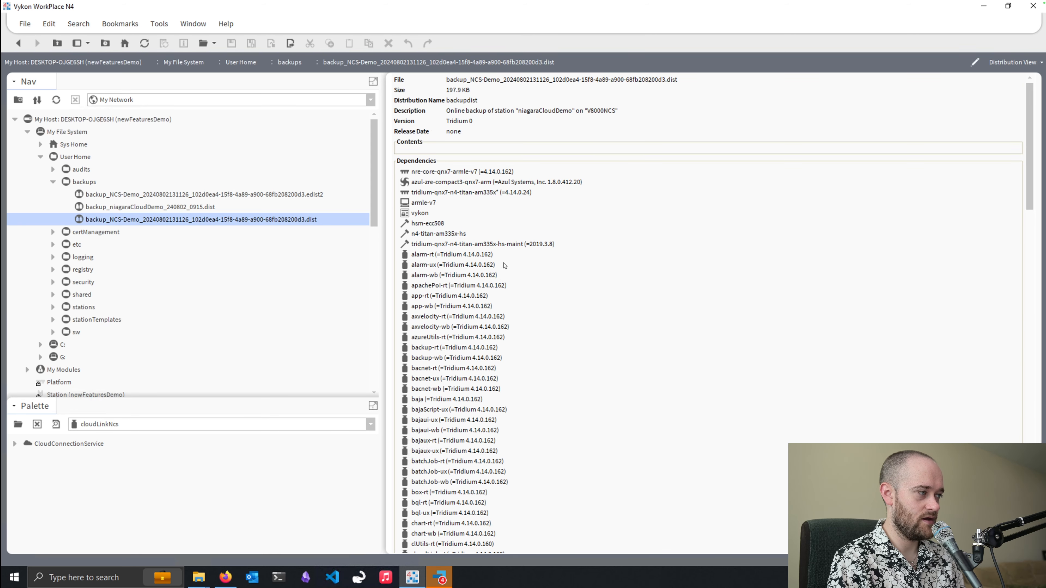